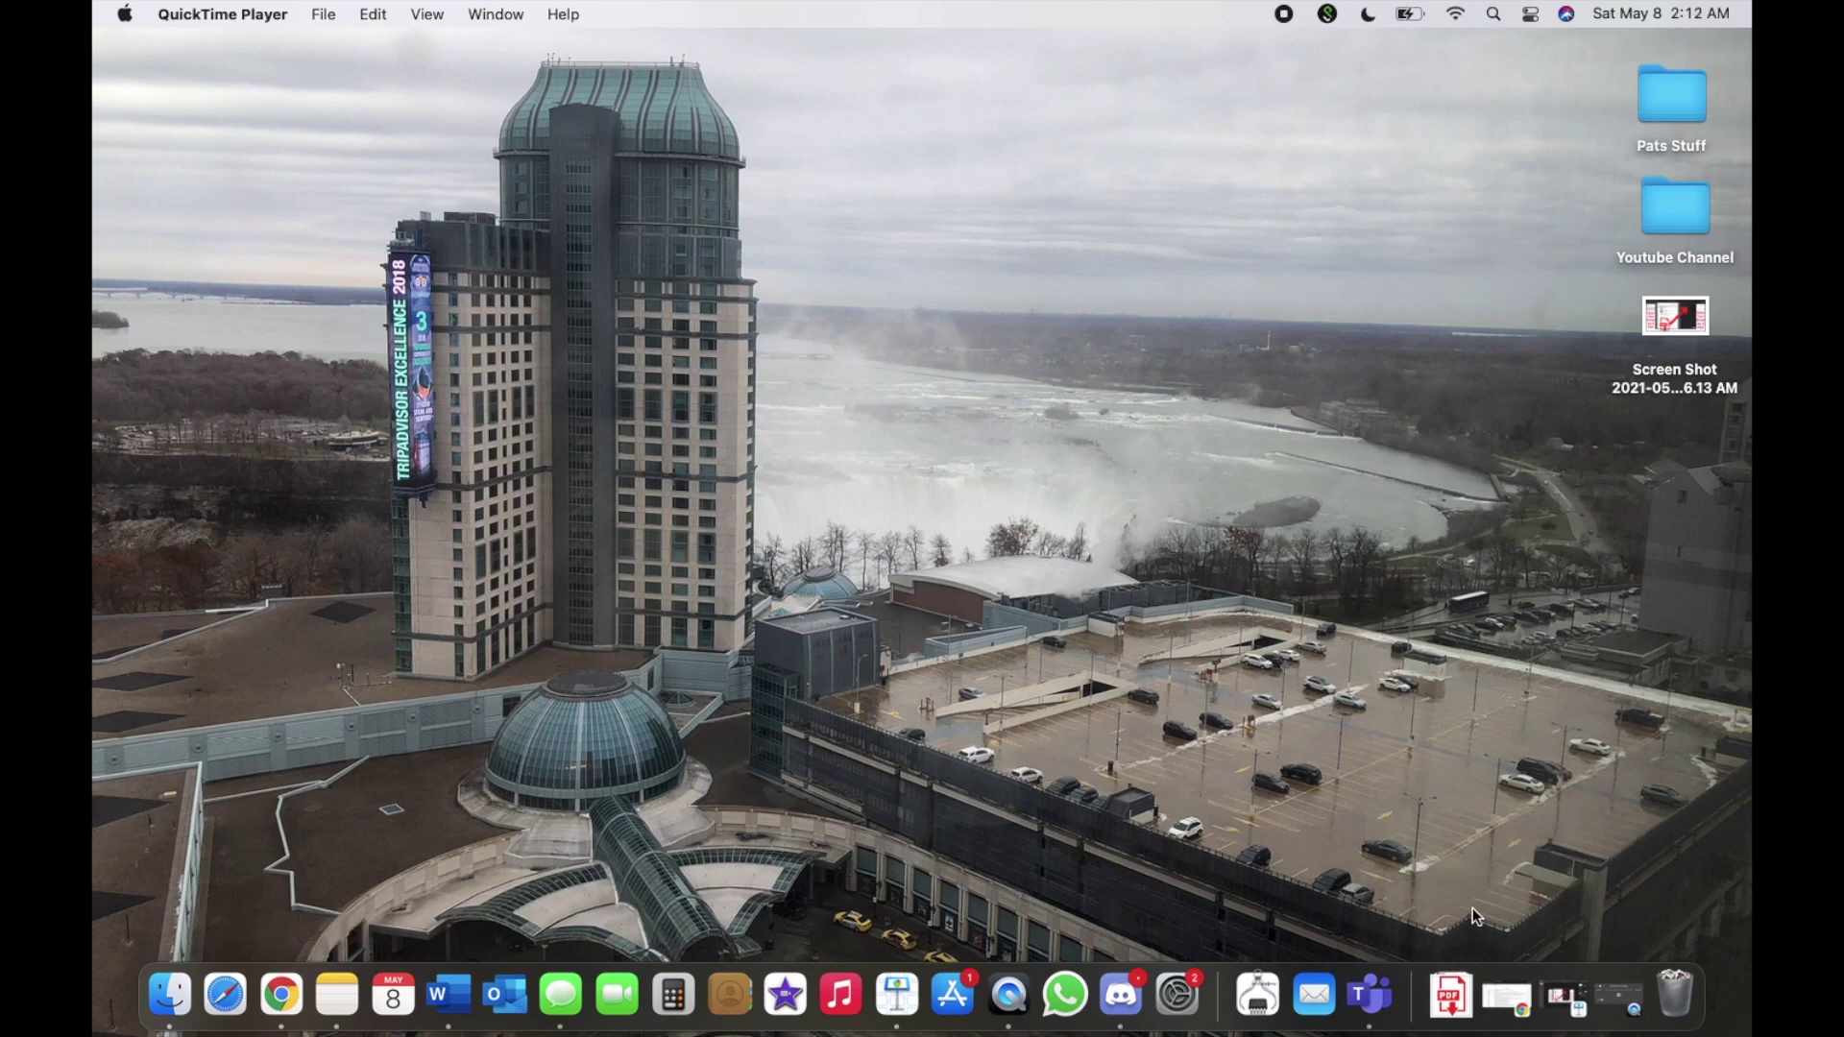
Restore the minimized Chrome window from the Dock to bring back the Gmail inbox
{"action": "left_click", "coordinate": [1510, 1000]}
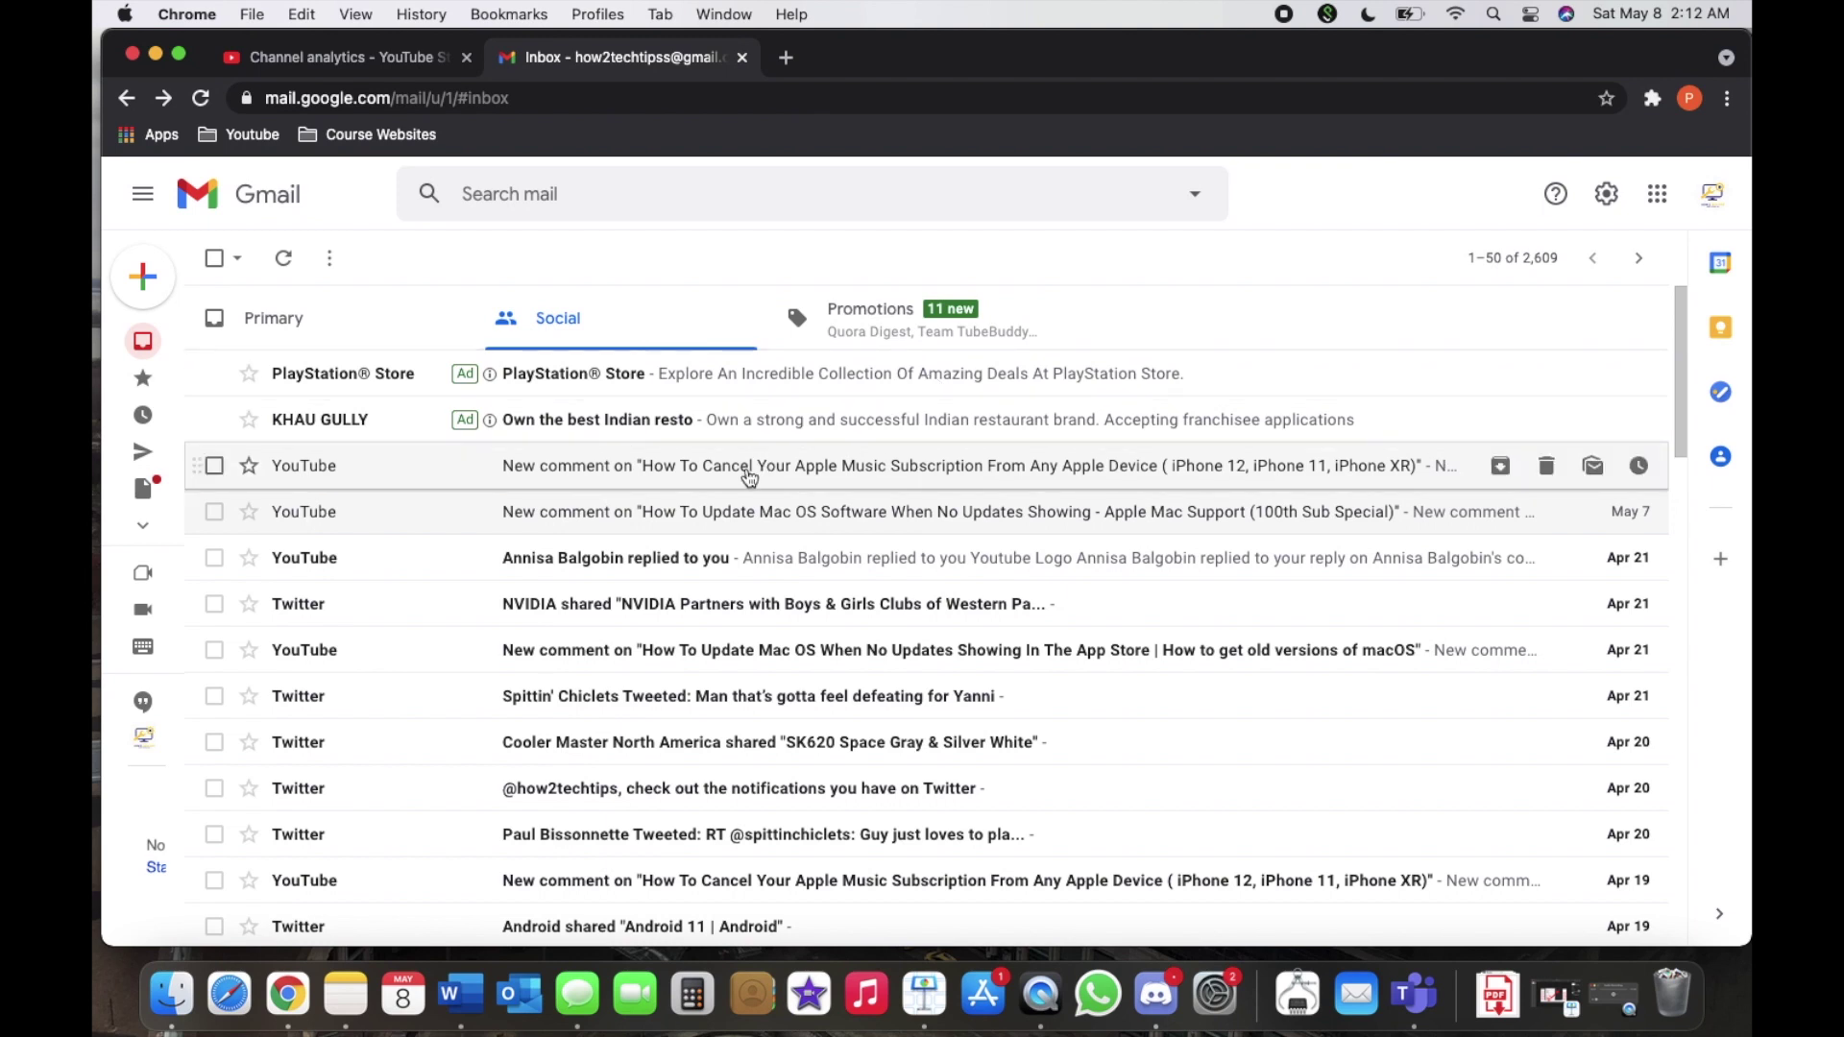
Open the first YouTube new-comment email about the Apple Music cancellation video and skim it
{"action": "left_click", "coordinate": [749, 468]}
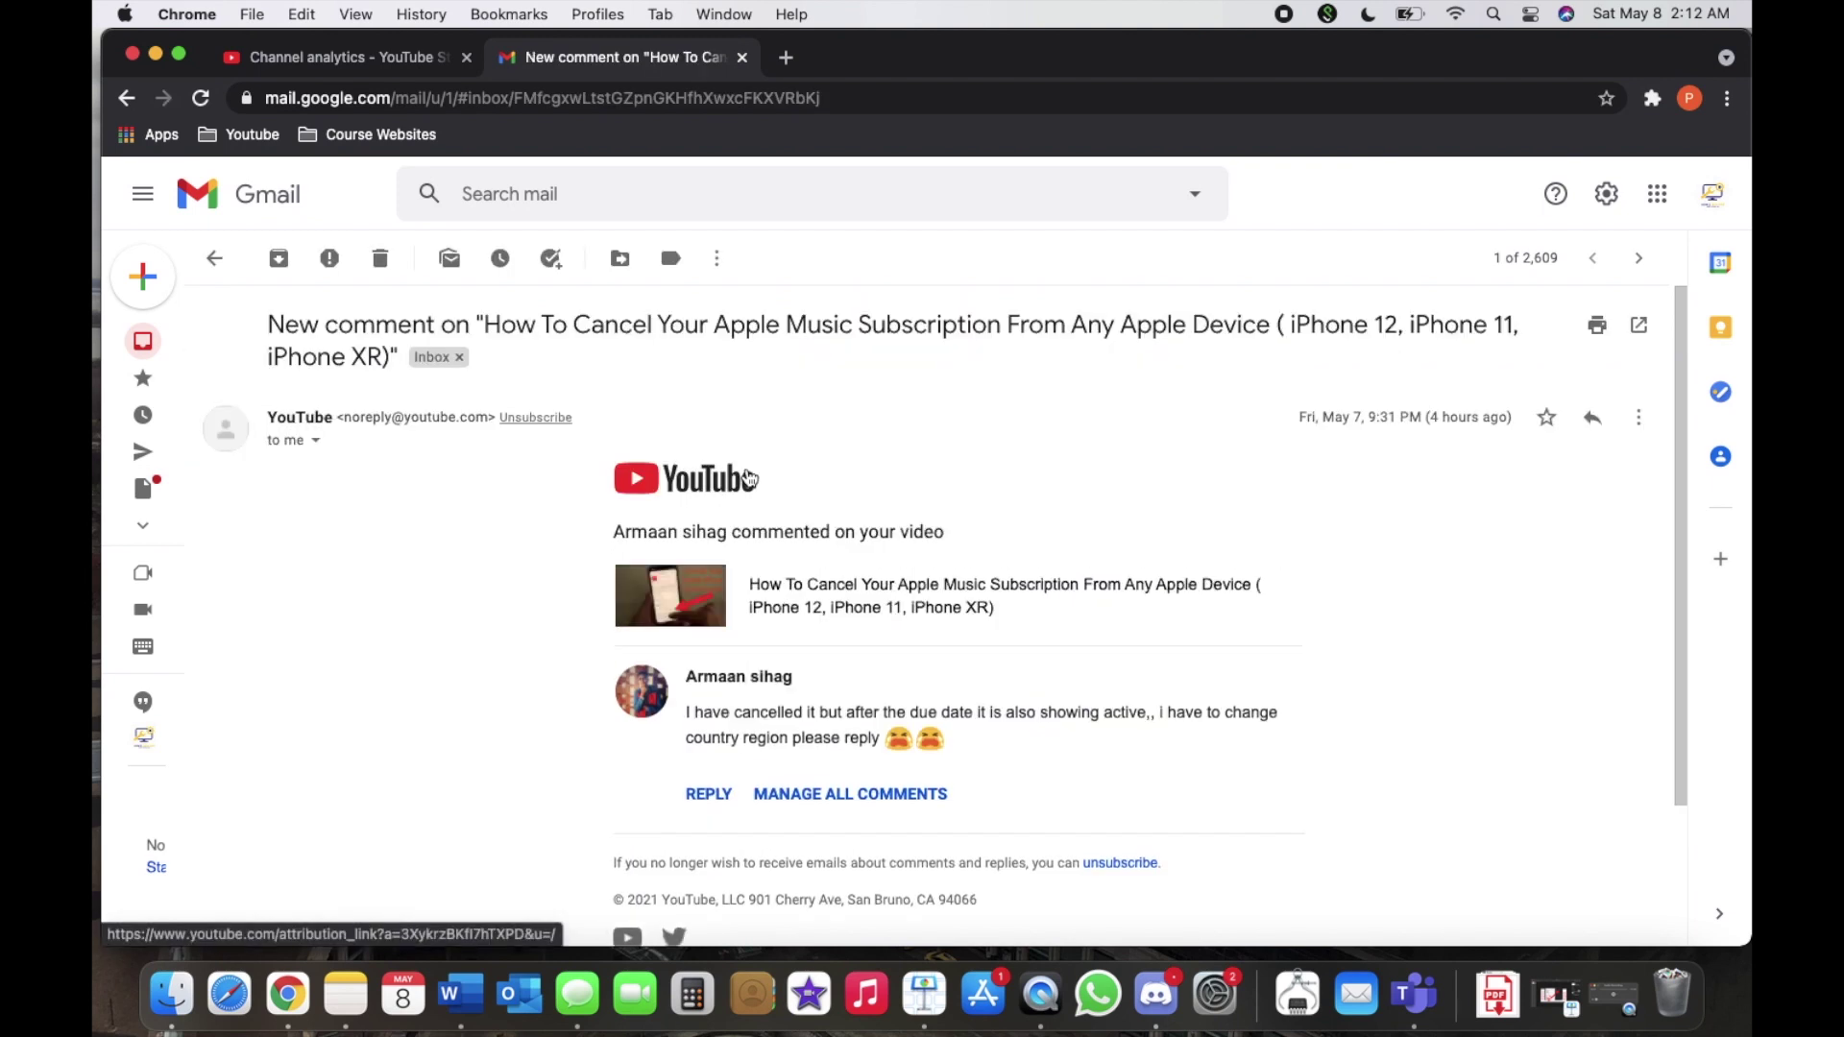
{"action": "scroll", "coordinate": [823, 741], "scroll_direction": "down", "scroll_amount": 4}
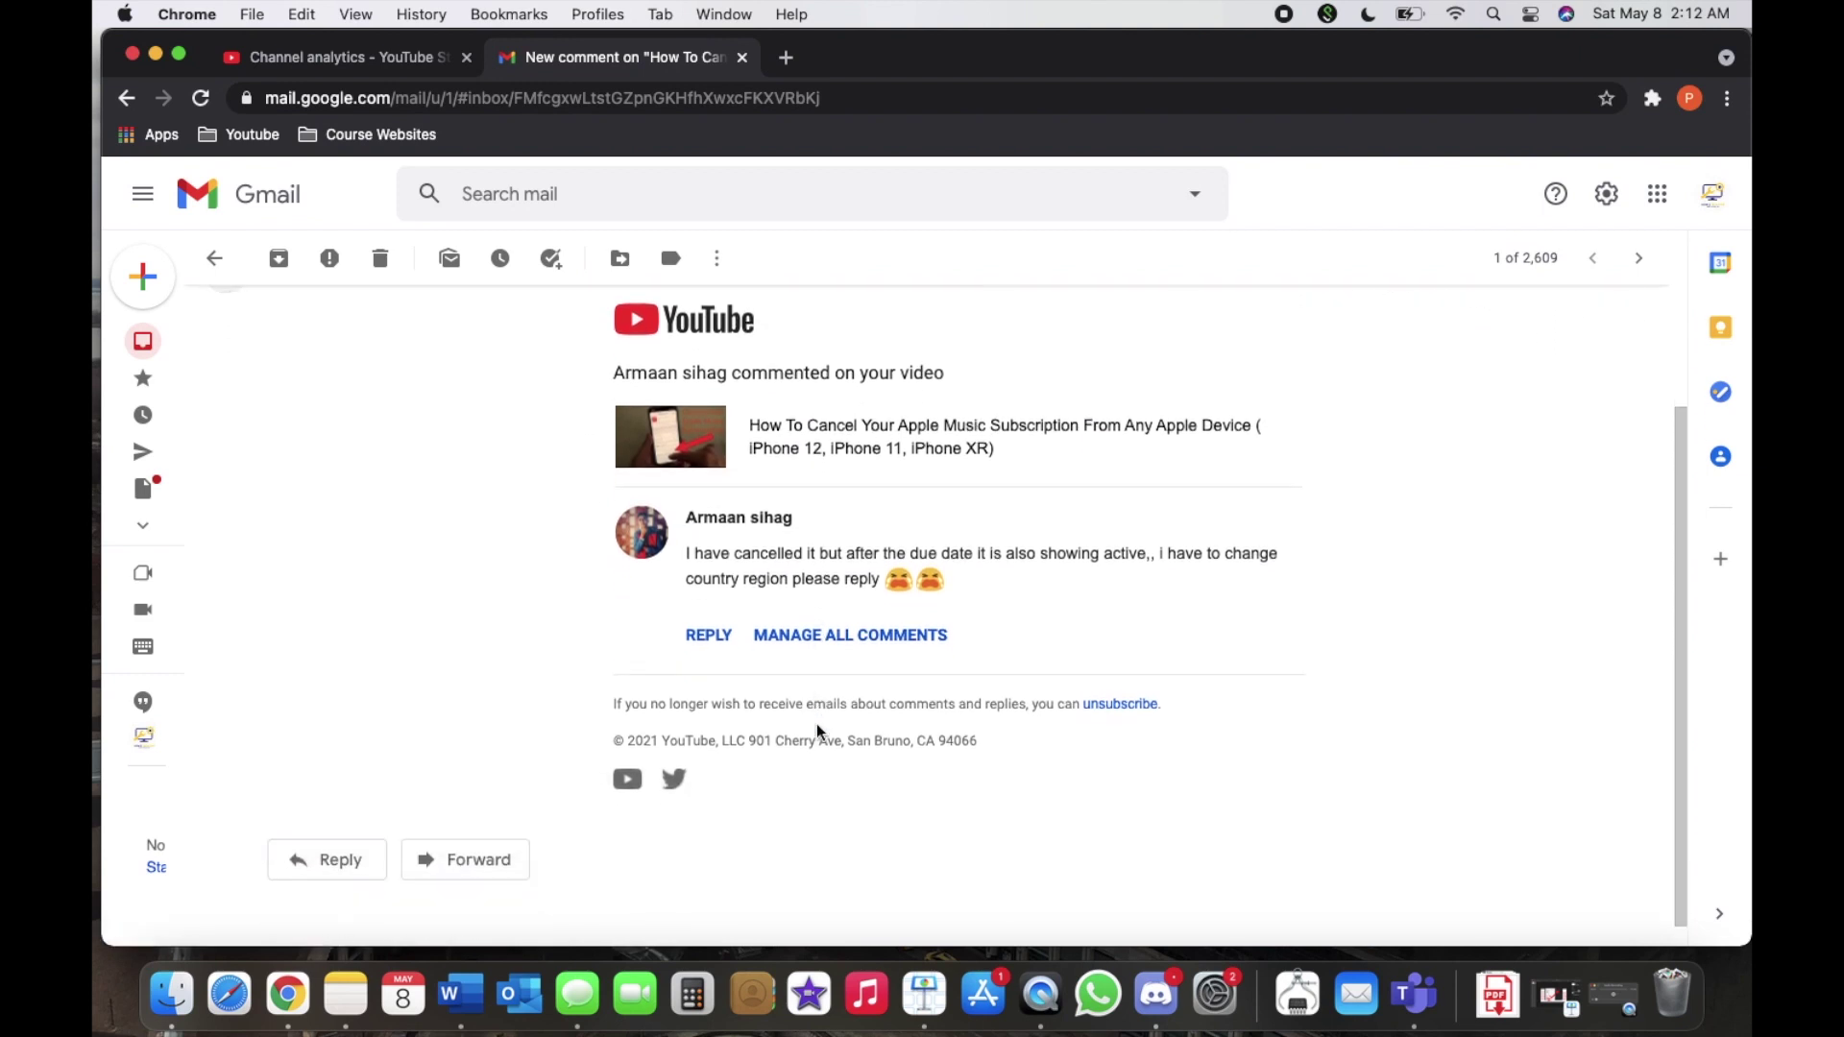
{"action": "scroll", "coordinate": [819, 729], "scroll_direction": "up", "scroll_amount": 3}
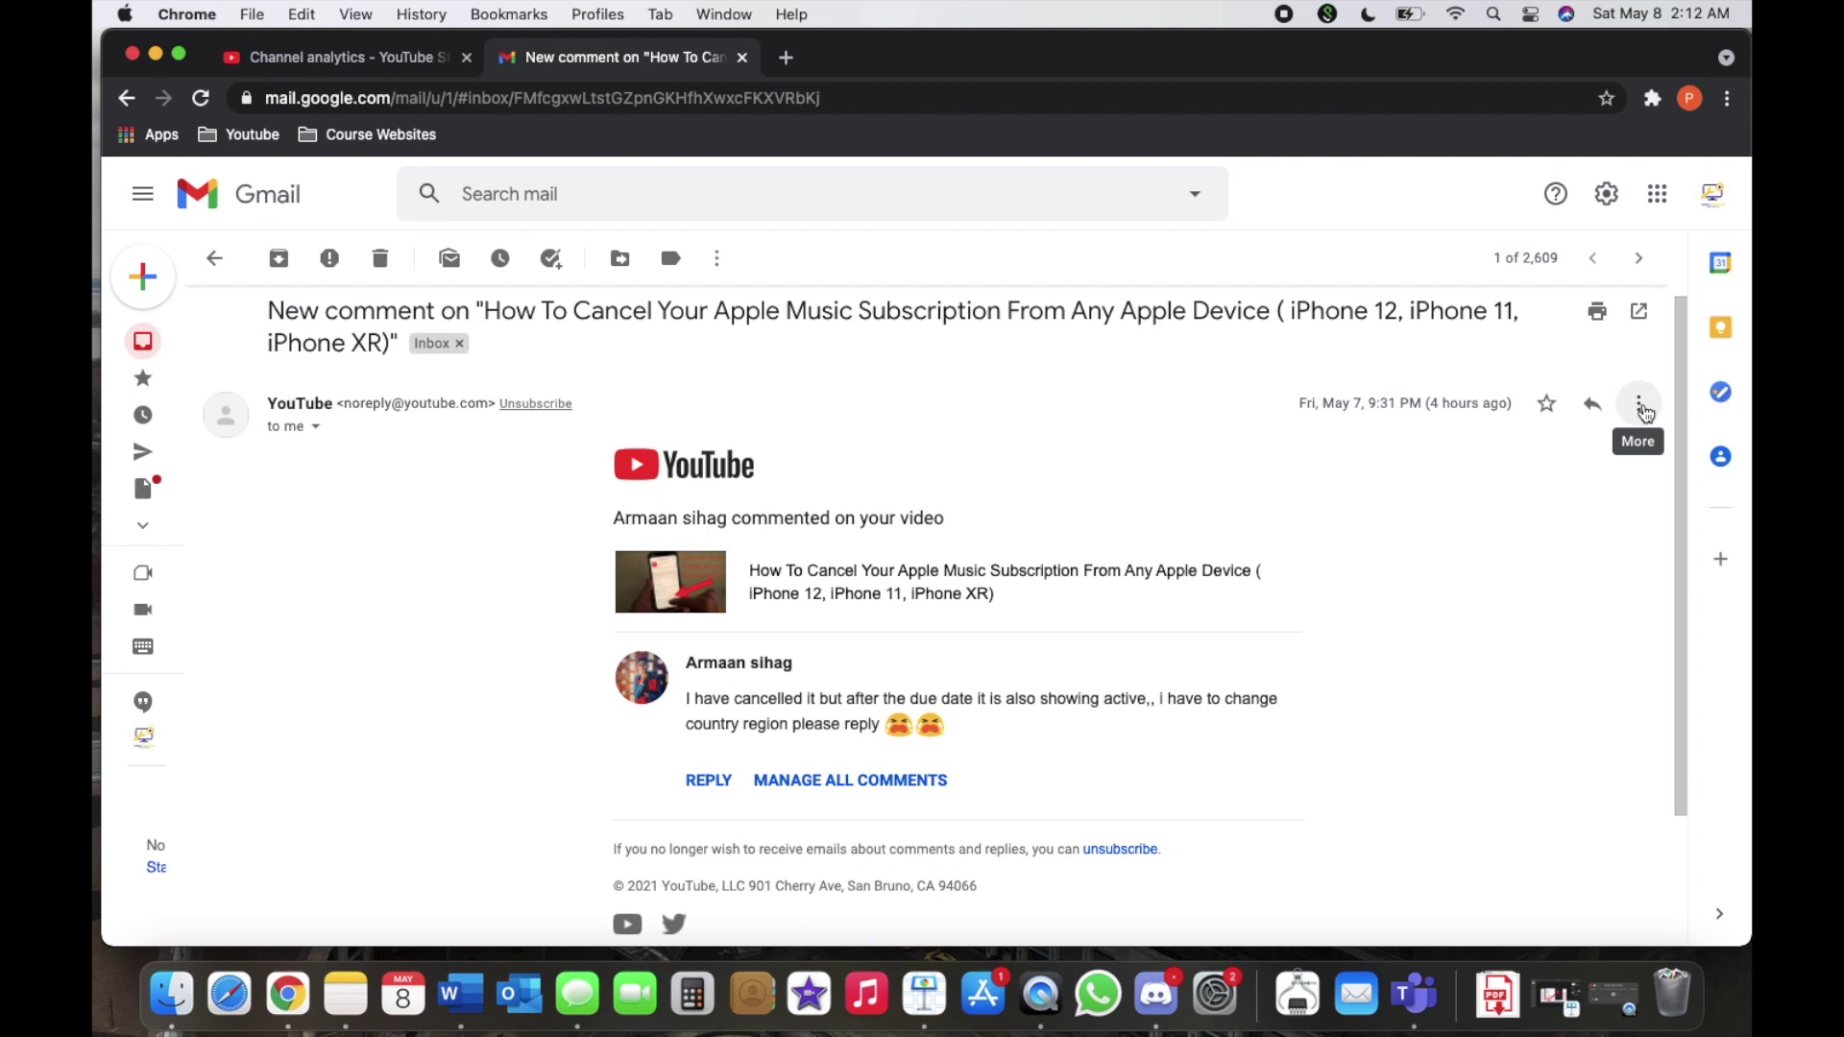
Print the YouTube comment email from the message's More menu, keeping all pages
{"action": "left_click", "coordinate": [1640, 408]}
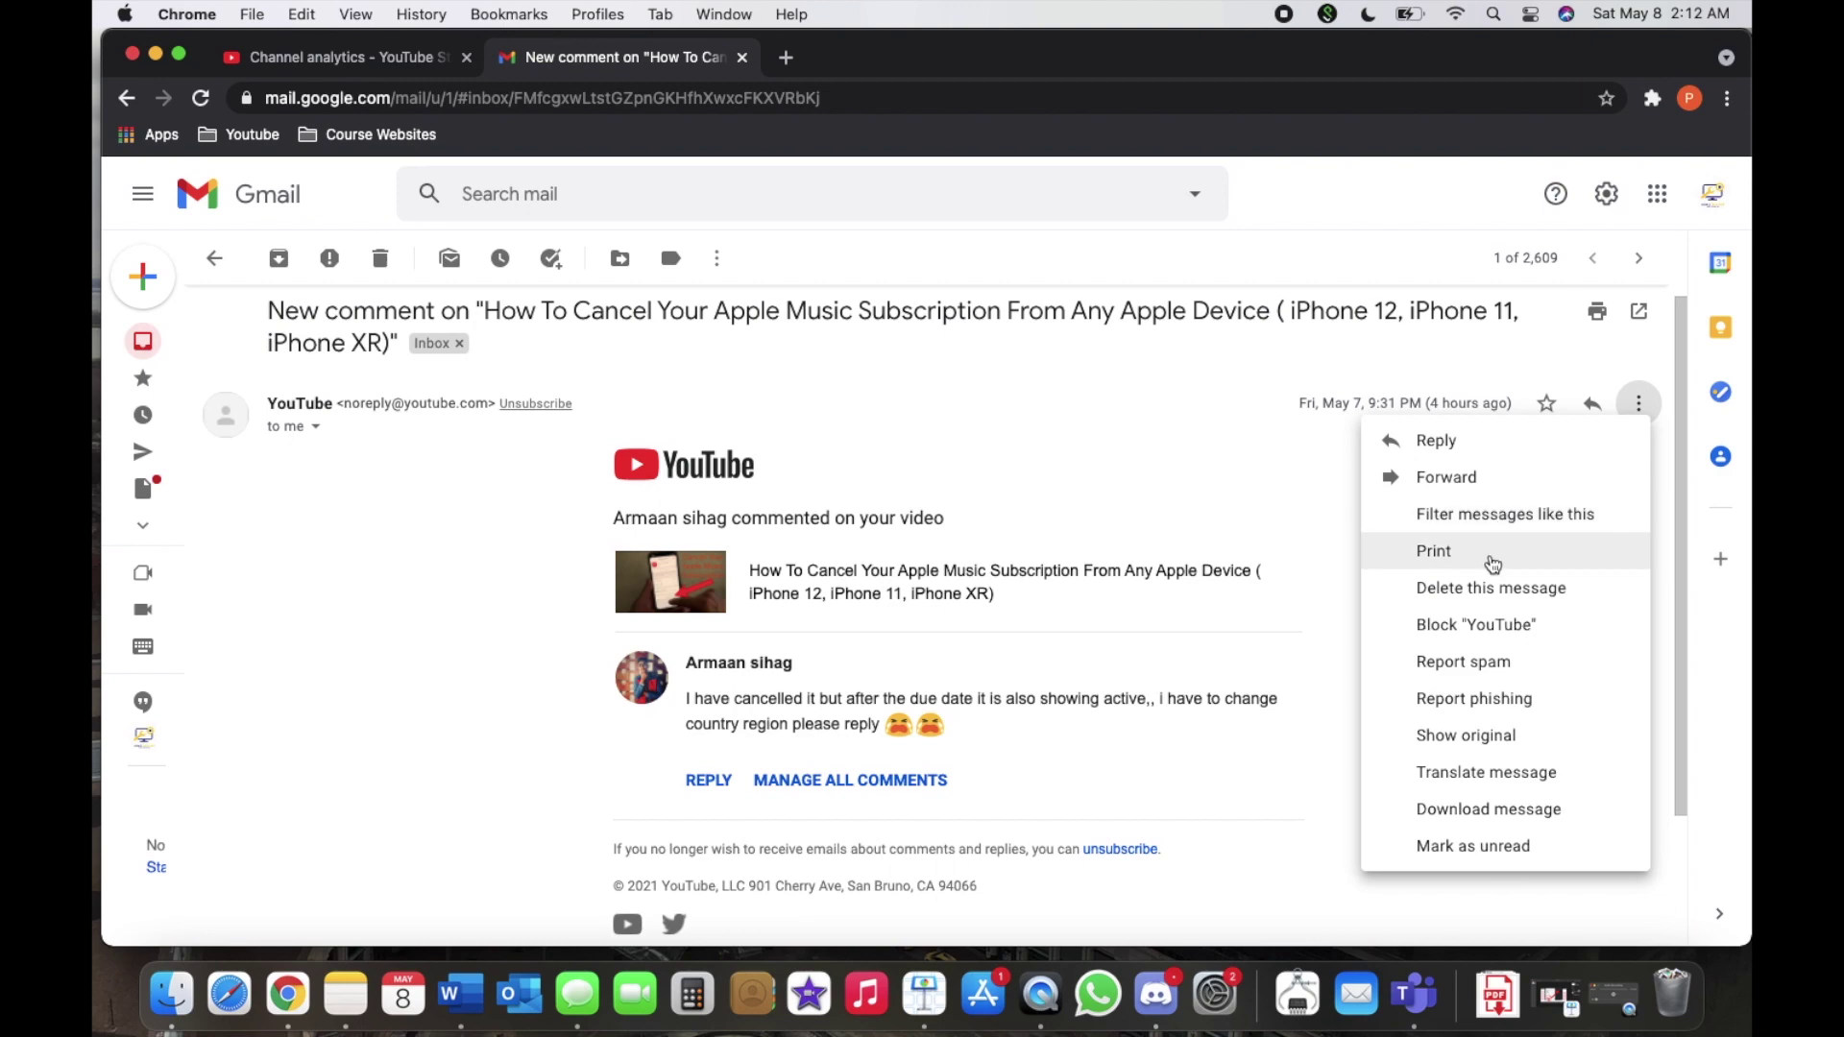
{"action": "left_click", "coordinate": [1491, 555]}
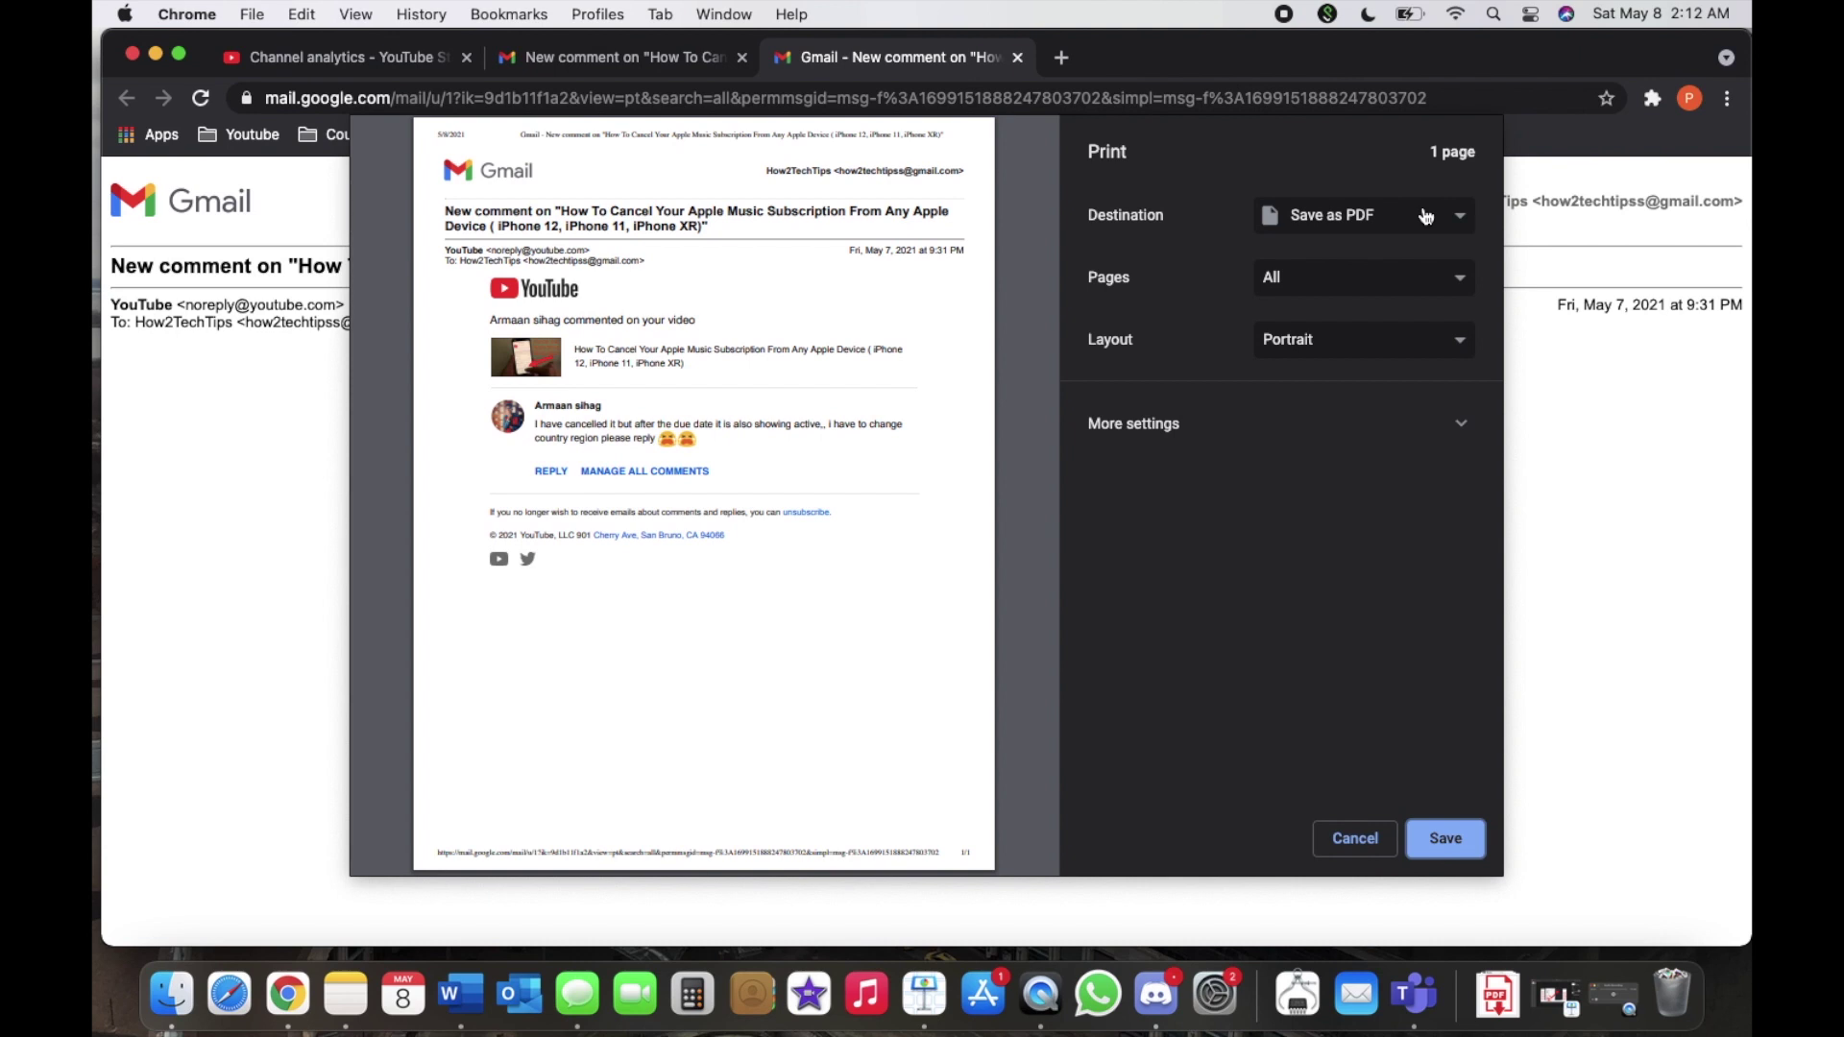
{"action": "left_click", "coordinate": [1339, 283]}
Keep all pages and set the print layout back to Portrait orientation
{"action": "left_click", "coordinate": [1340, 279]}
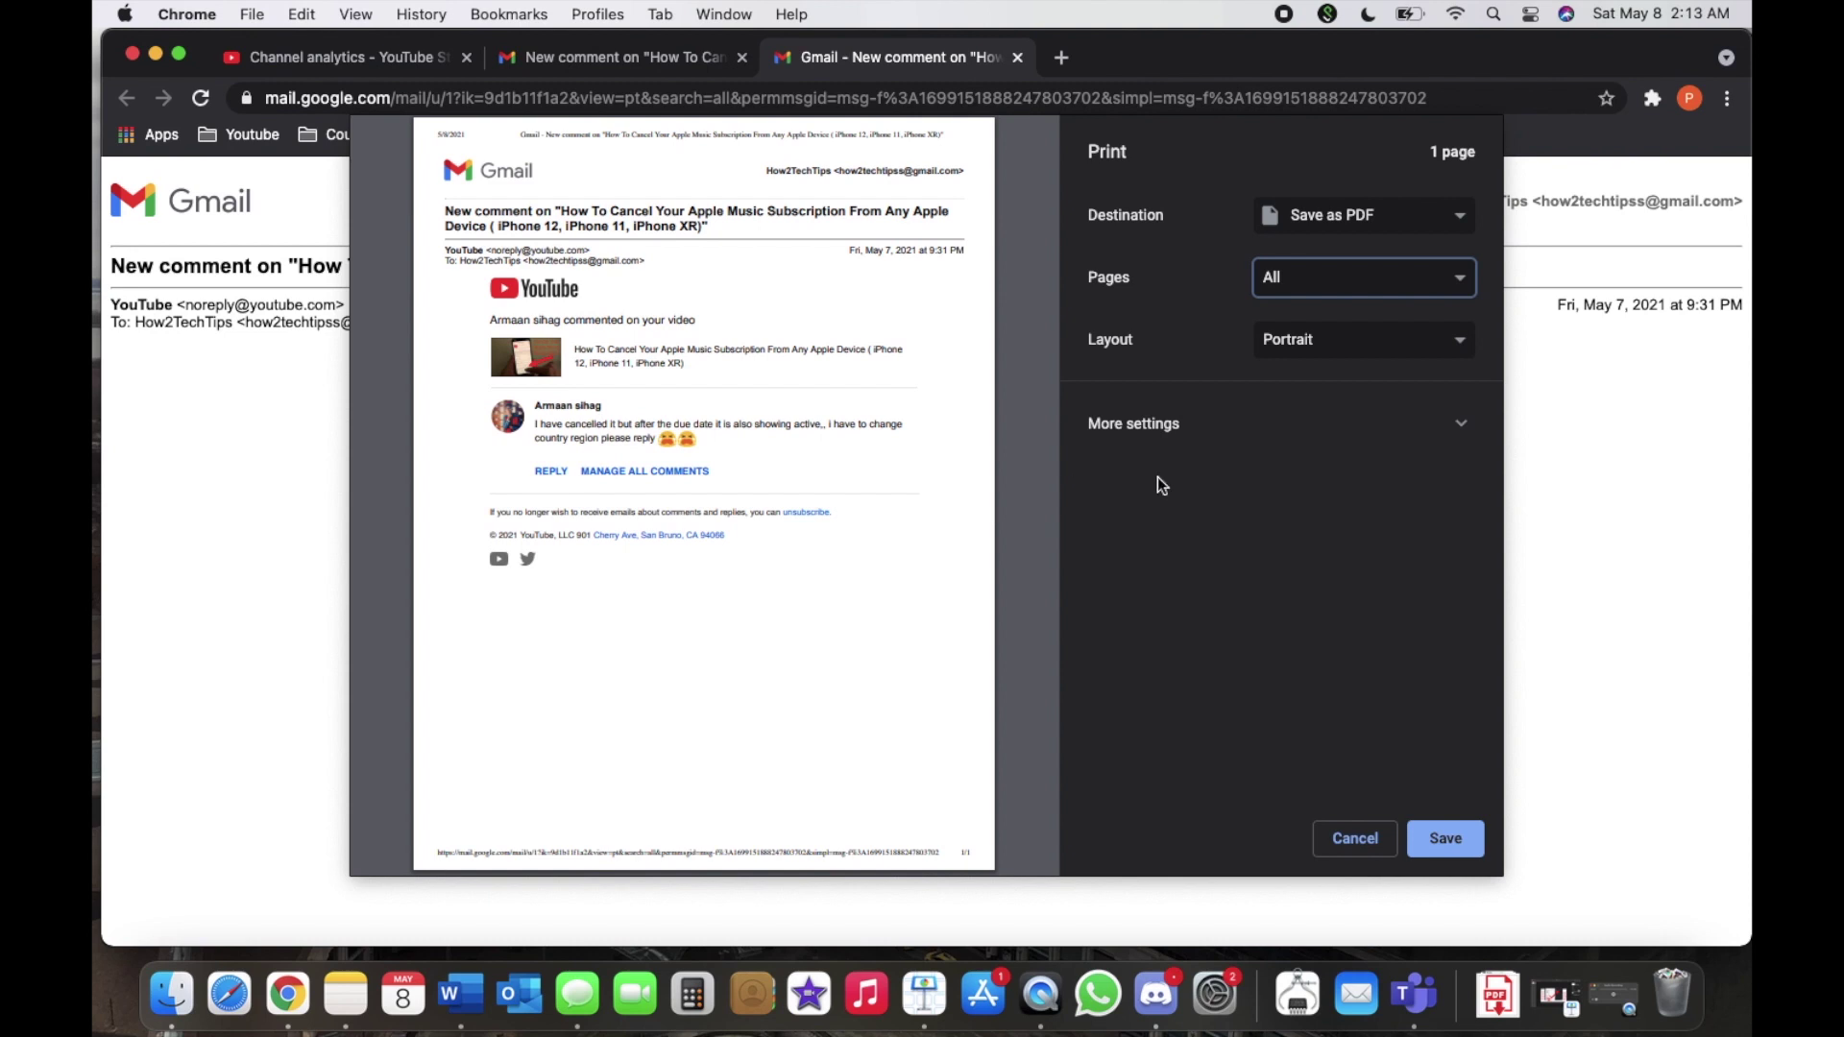
{"action": "left_click", "coordinate": [1360, 347]}
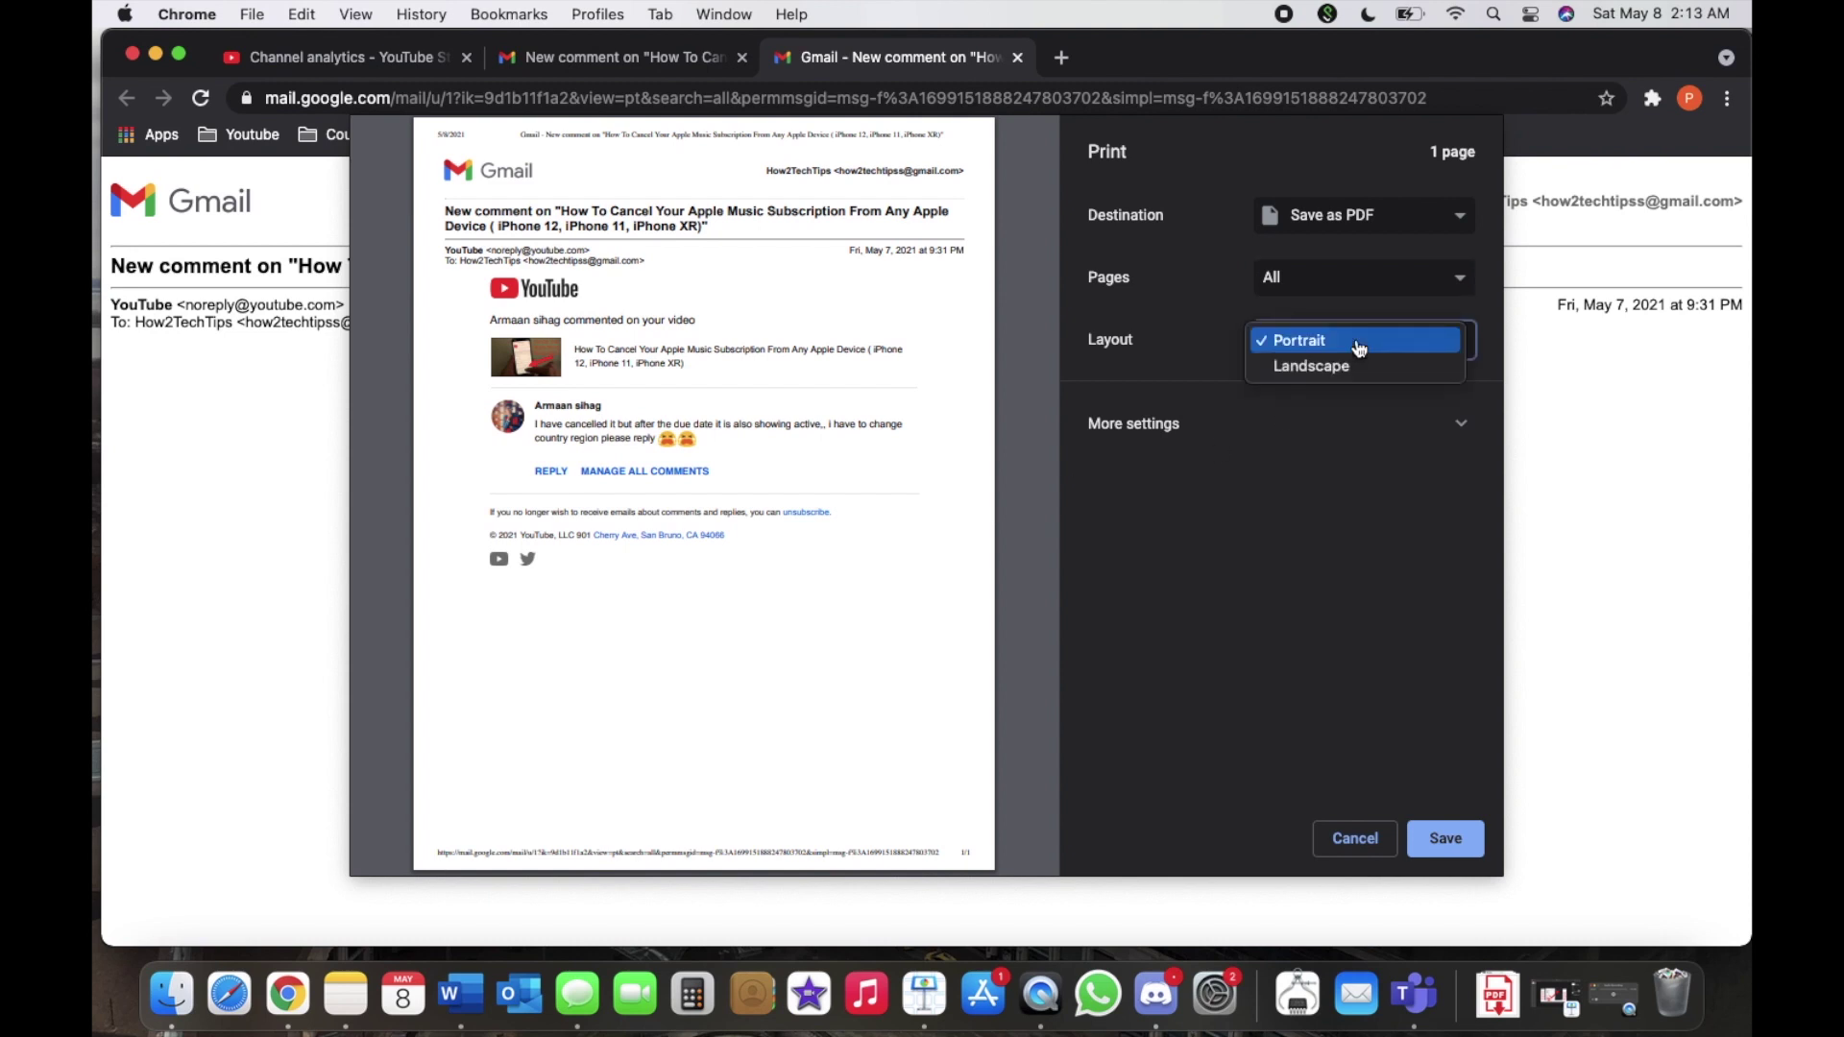
{"action": "left_click", "coordinate": [1355, 363]}
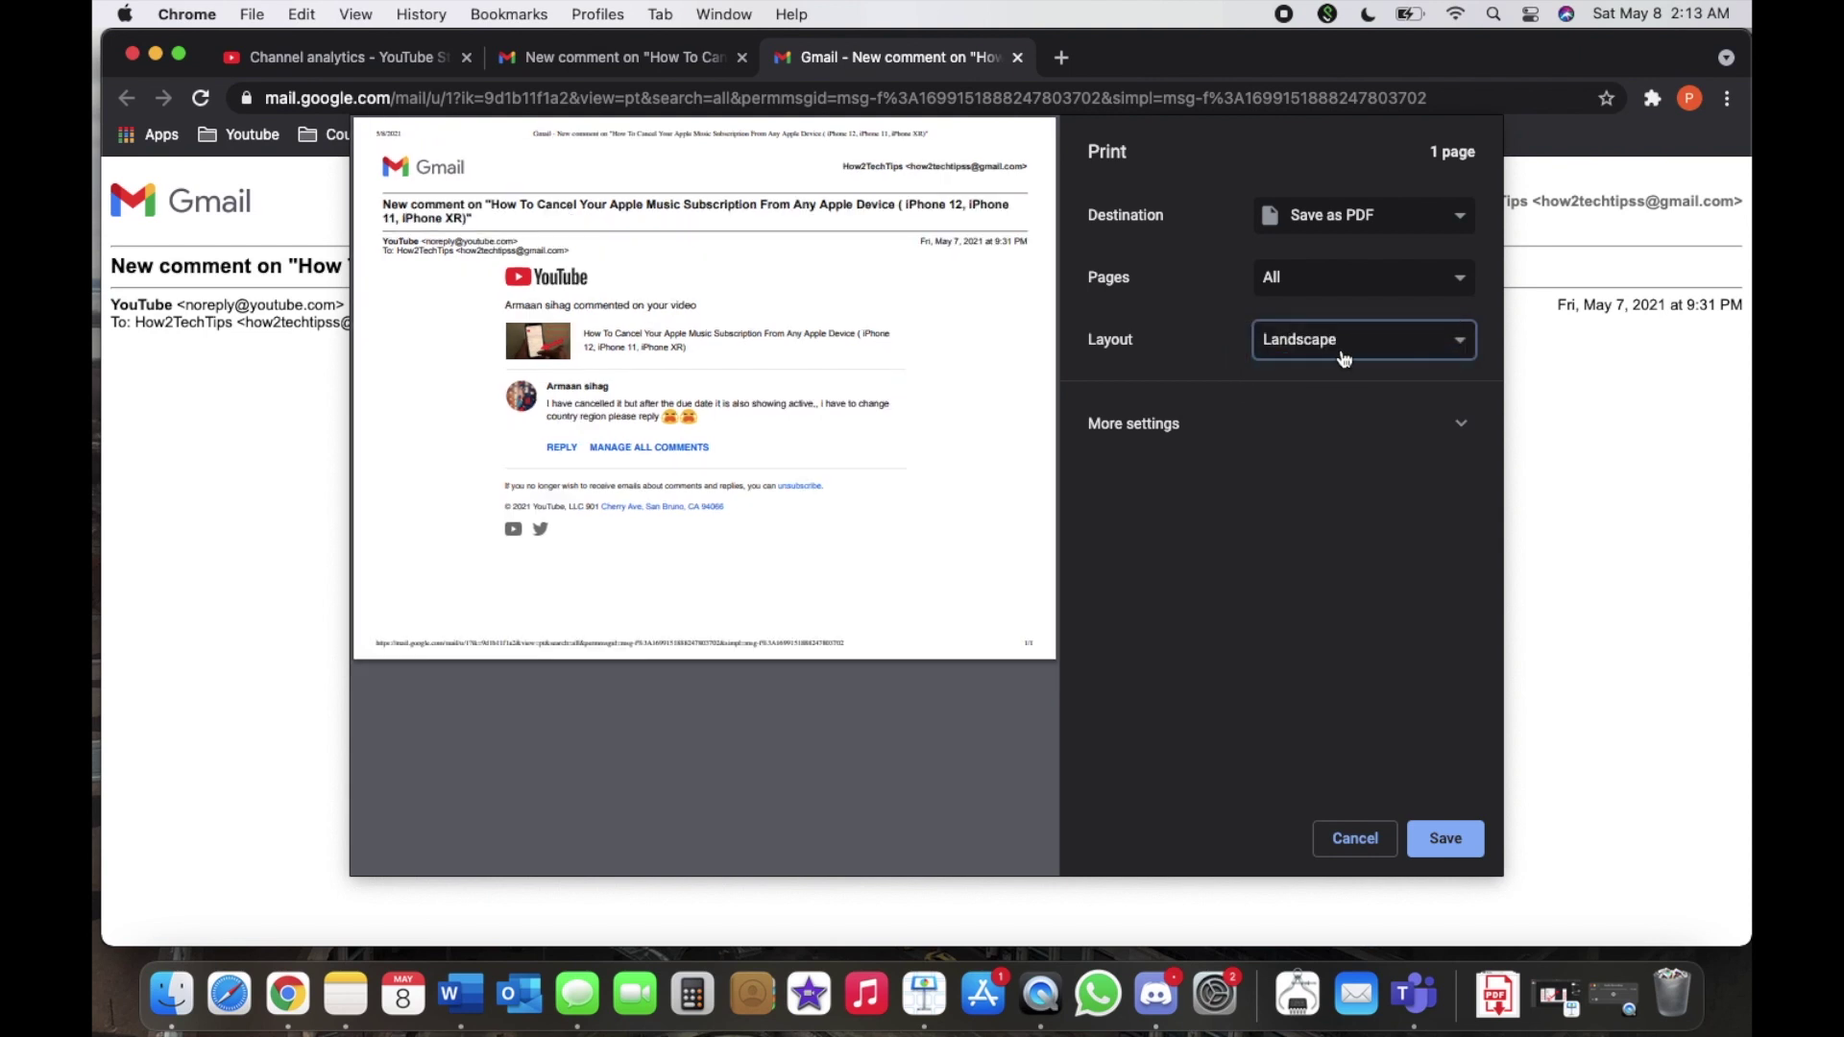
{"action": "left_click", "coordinate": [1342, 358]}
{"action": "left_click", "coordinate": [1342, 317]}
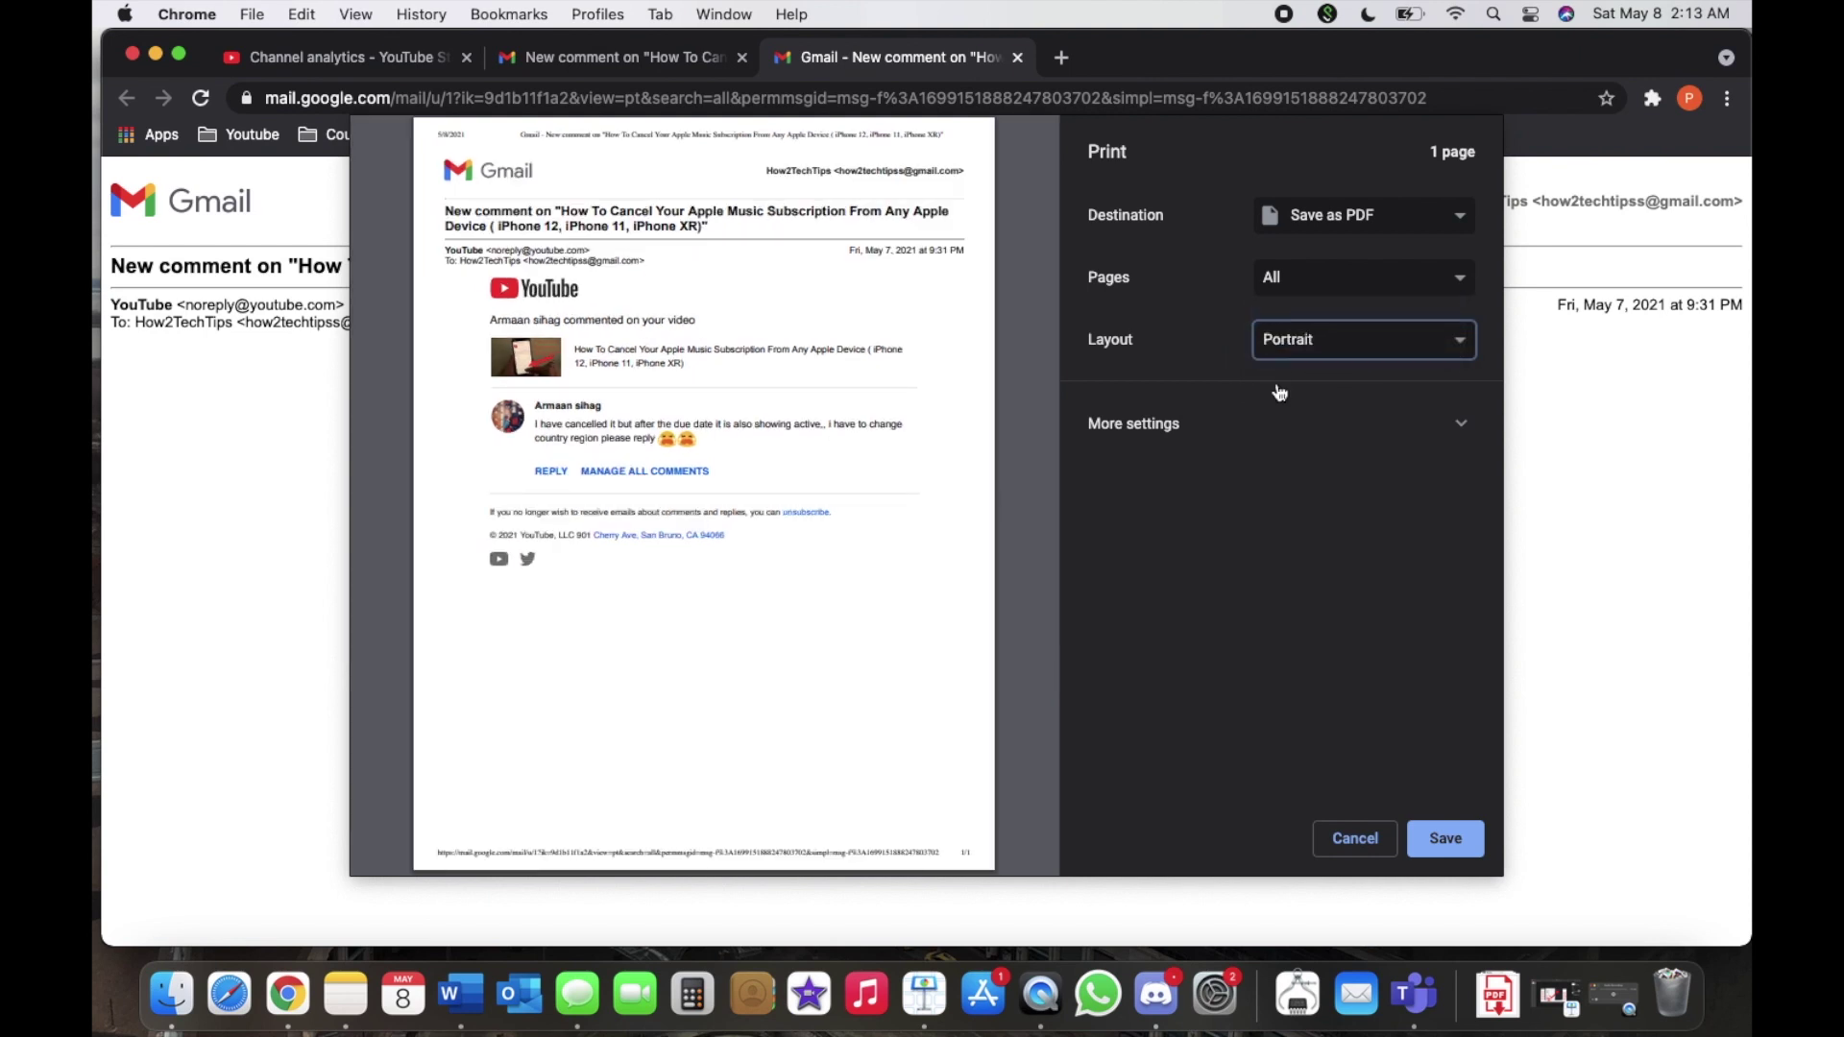
Keep 1 page per sheet under More settings and save the email as PDF
{"action": "left_click", "coordinate": [1277, 435]}
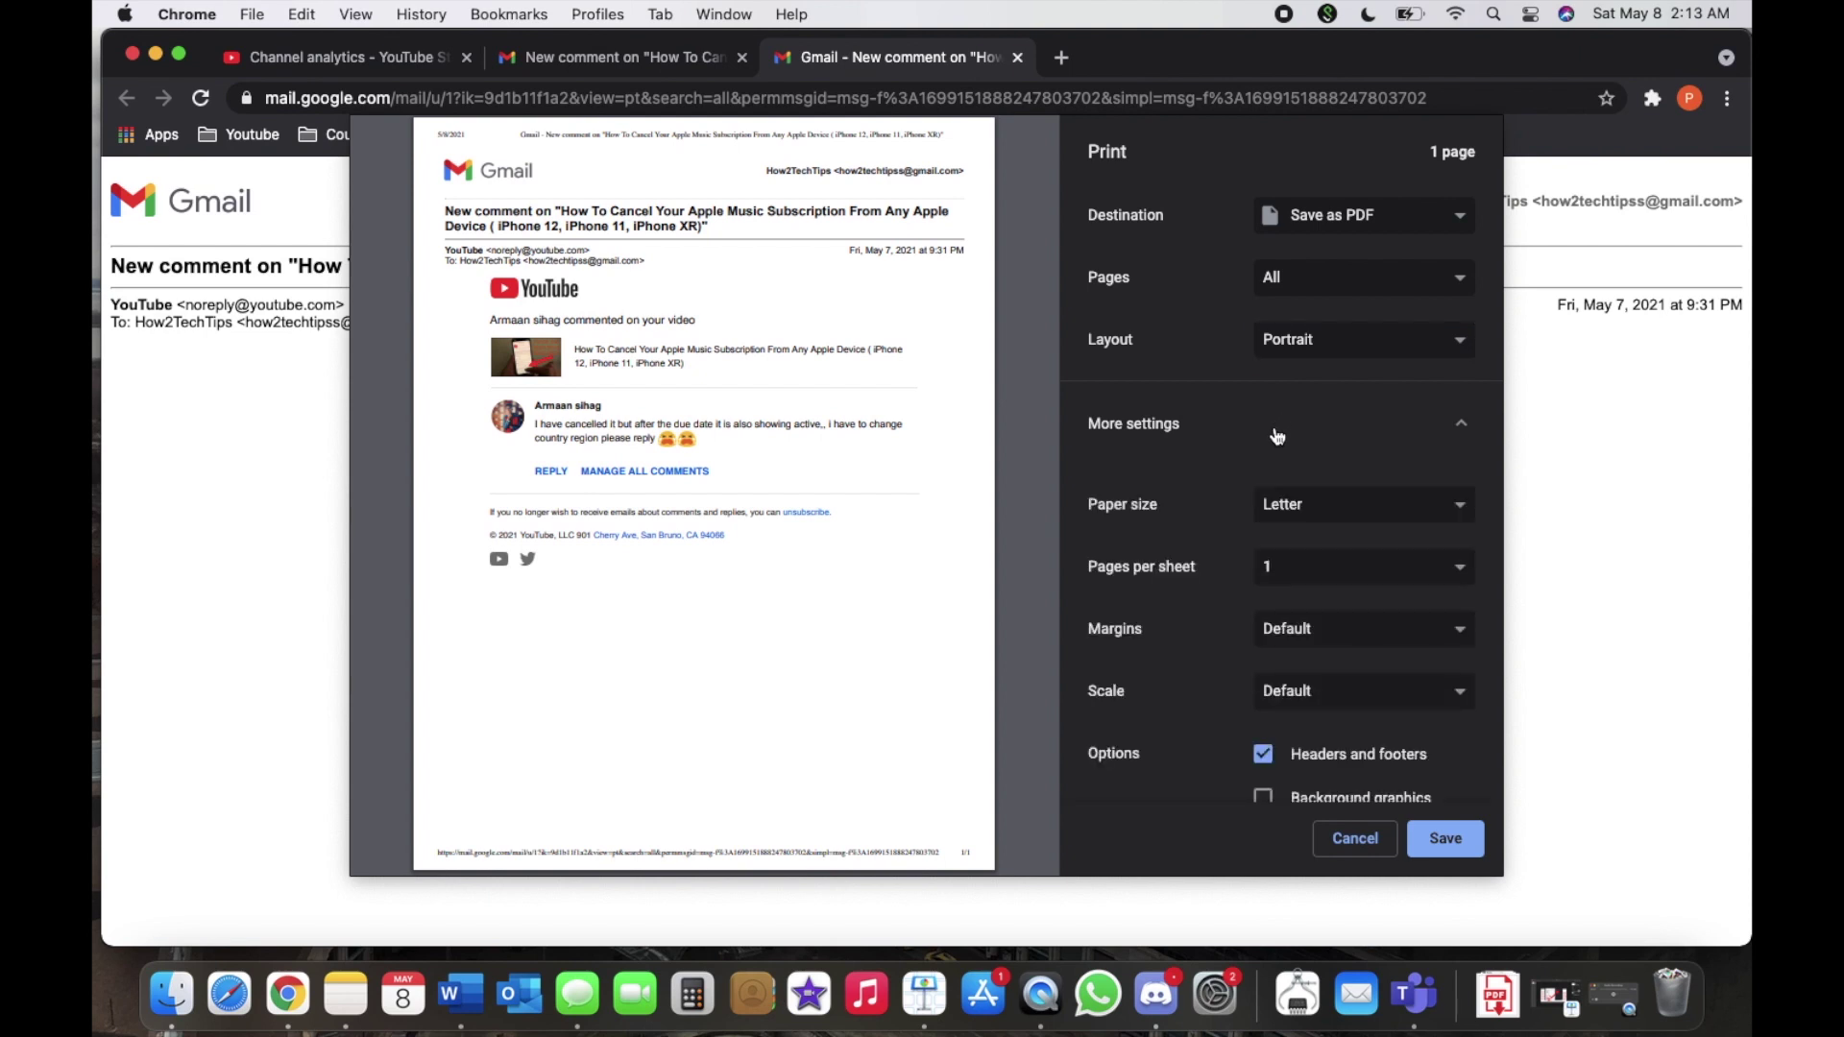
{"action": "scroll", "coordinate": [1311, 597], "scroll_direction": "down", "scroll_amount": 3}
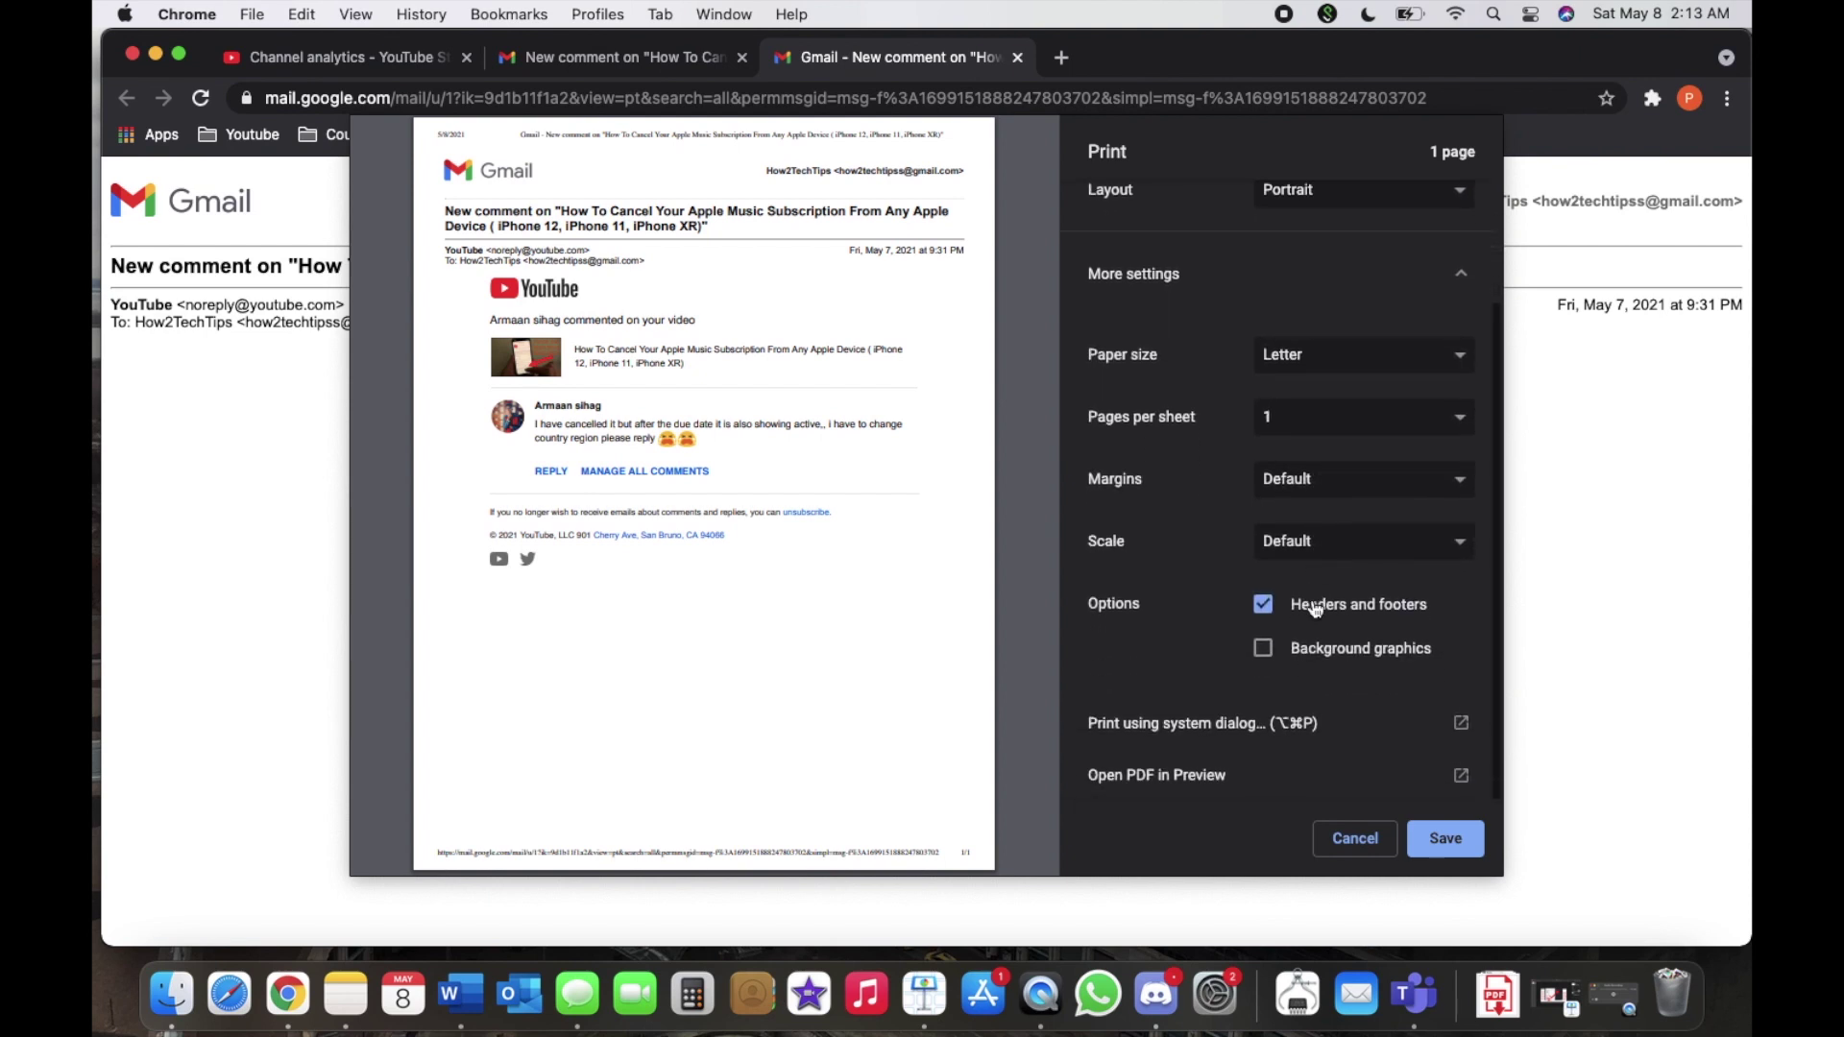
{"action": "scroll", "coordinate": [1322, 492], "scroll_direction": "up", "scroll_amount": 3}
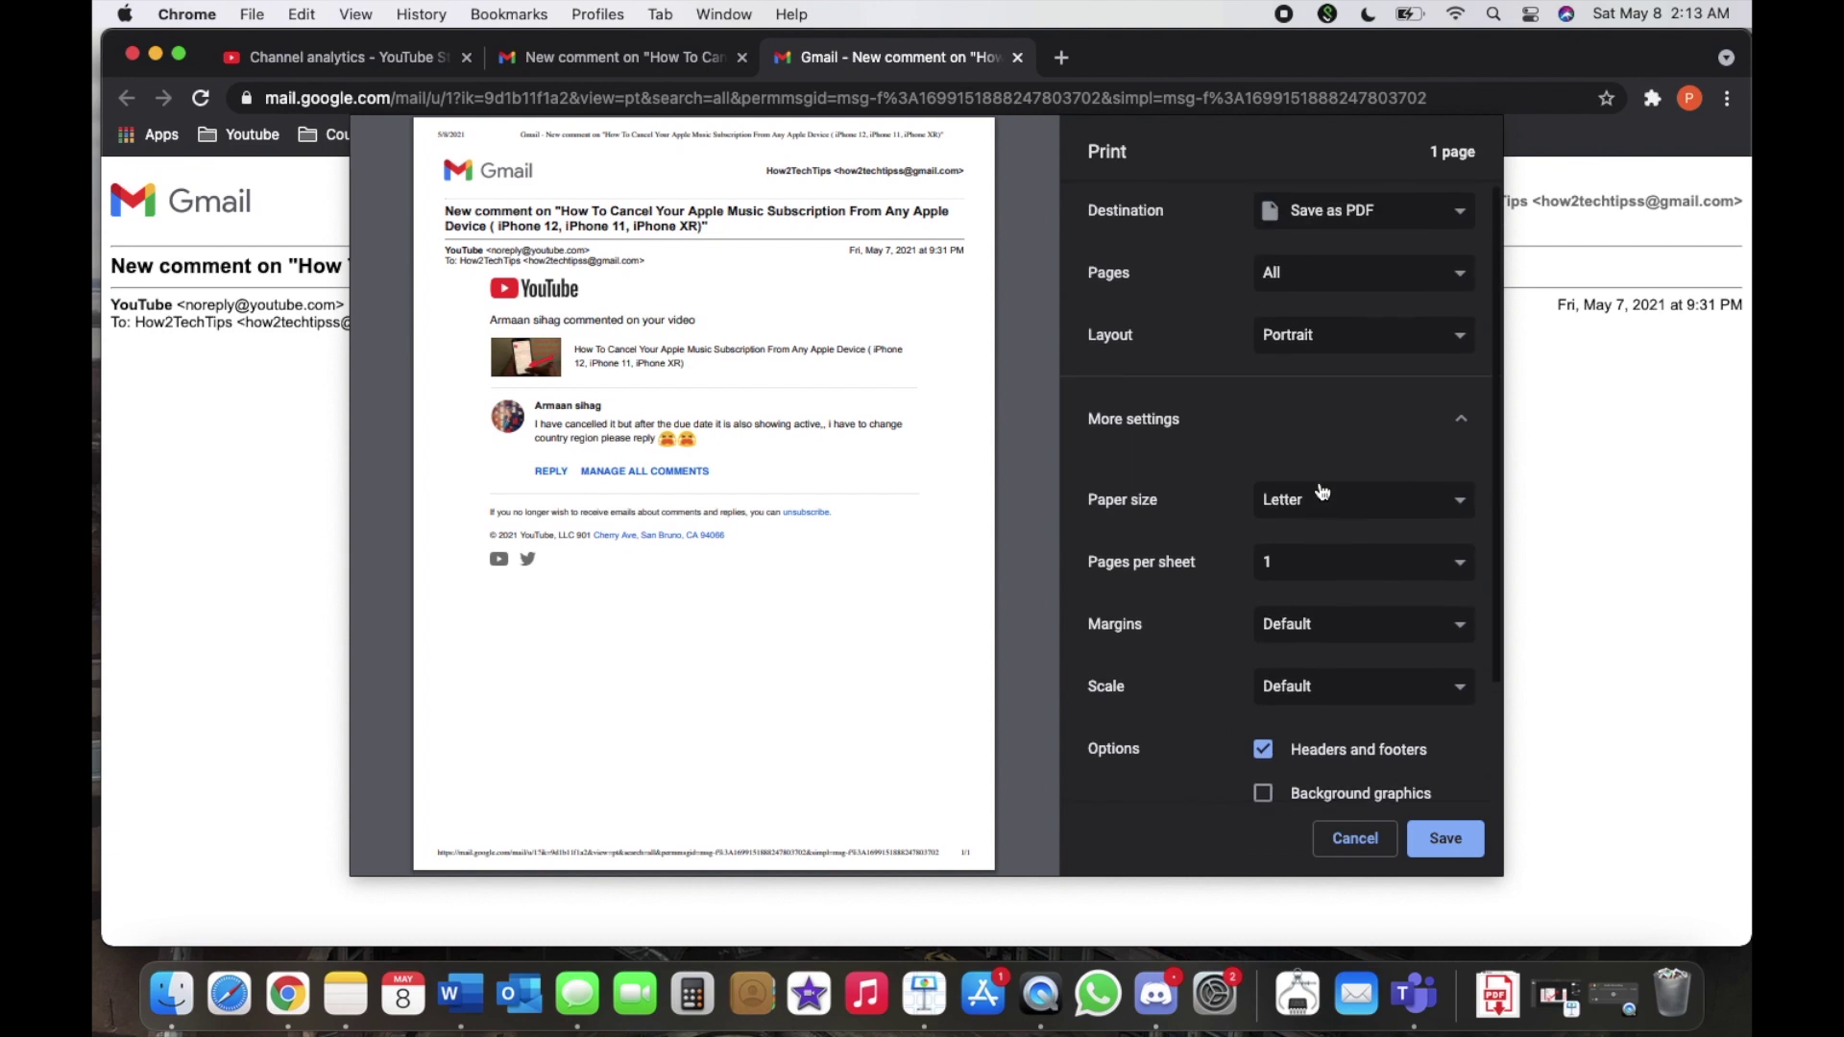
{"action": "left_click", "coordinate": [1297, 567]}
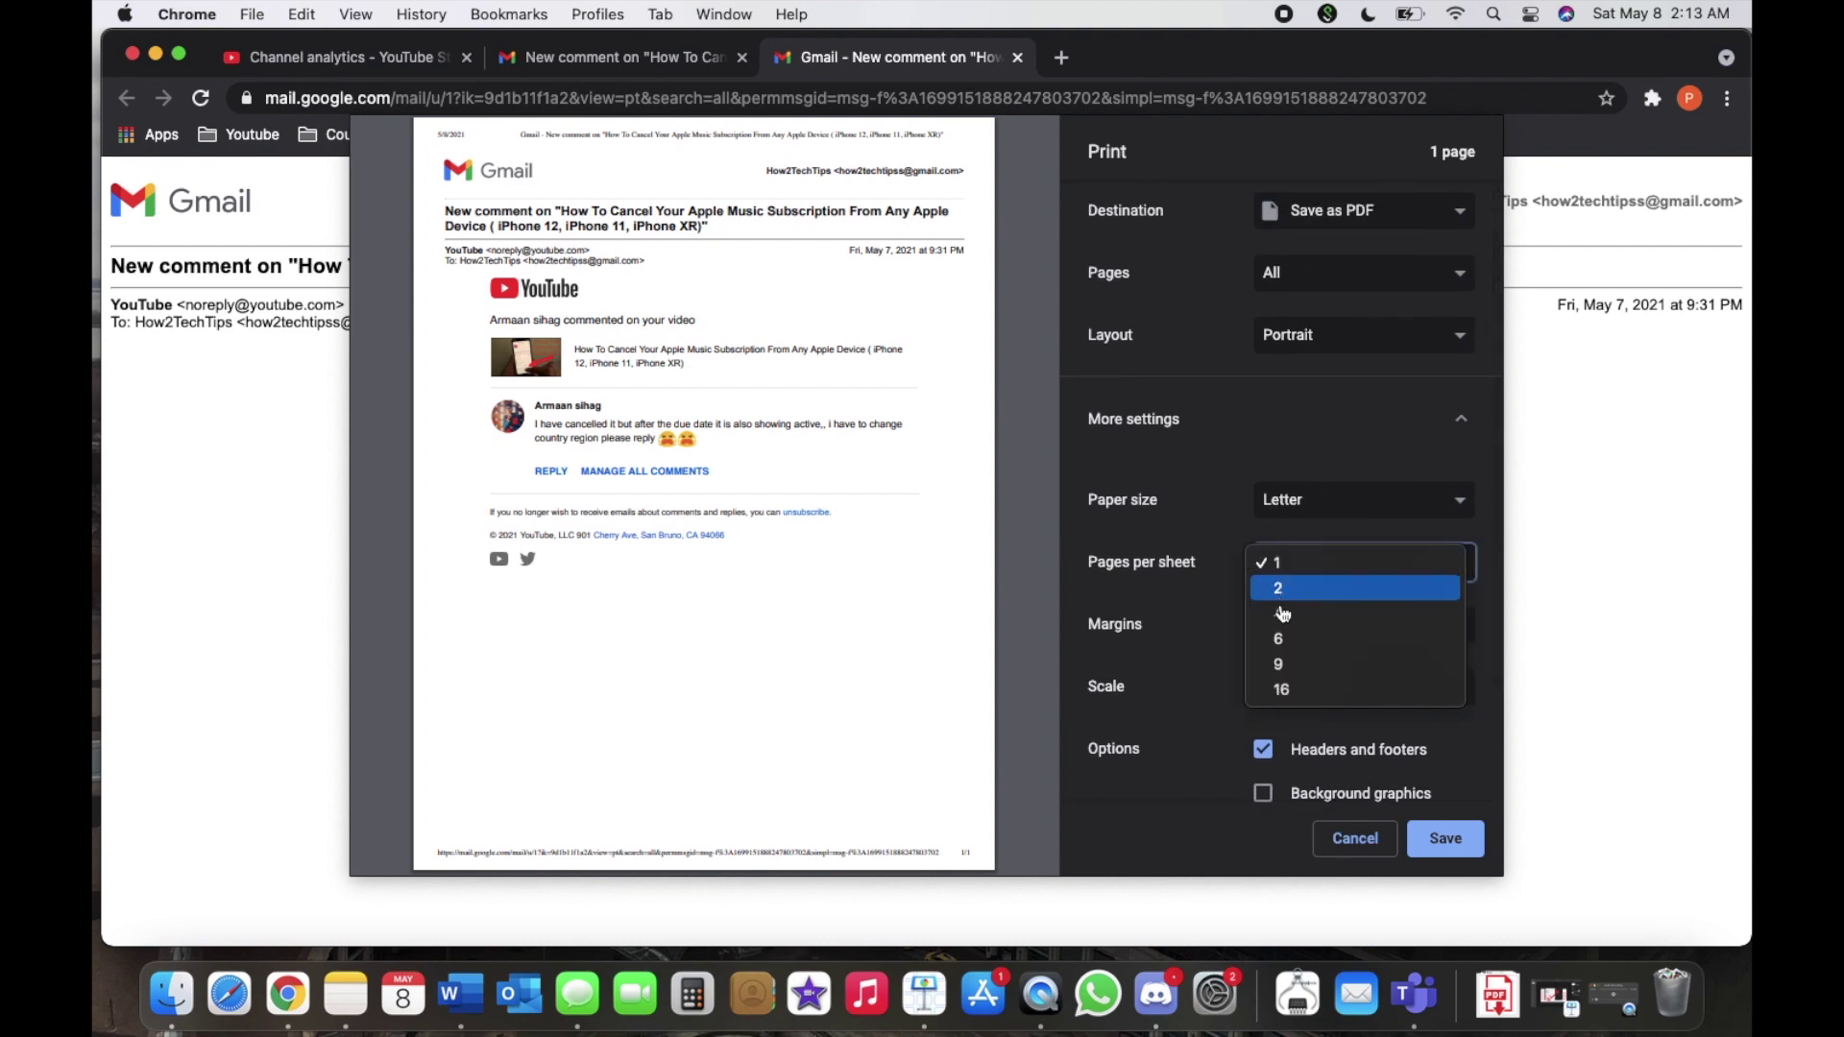
{"action": "left_click", "coordinate": [1224, 557]}
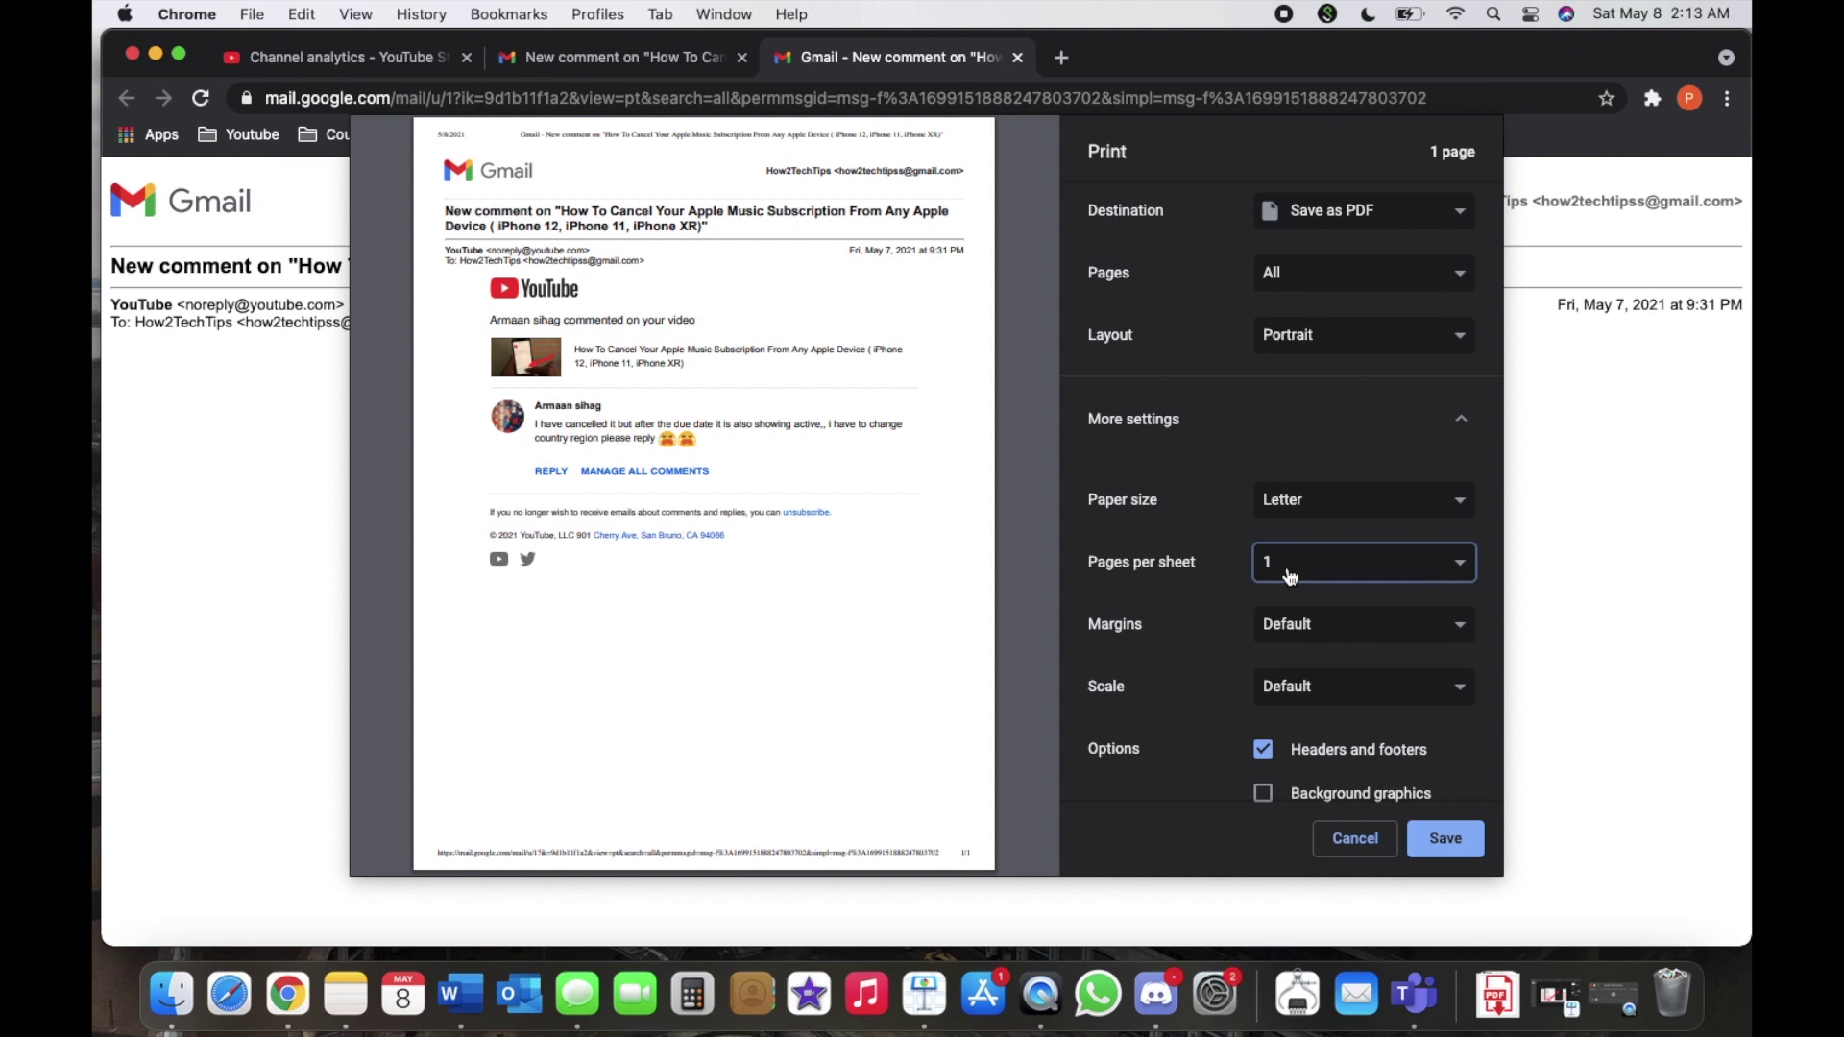
{"action": "scroll", "coordinate": [1290, 575], "scroll_direction": "down", "scroll_amount": 3}
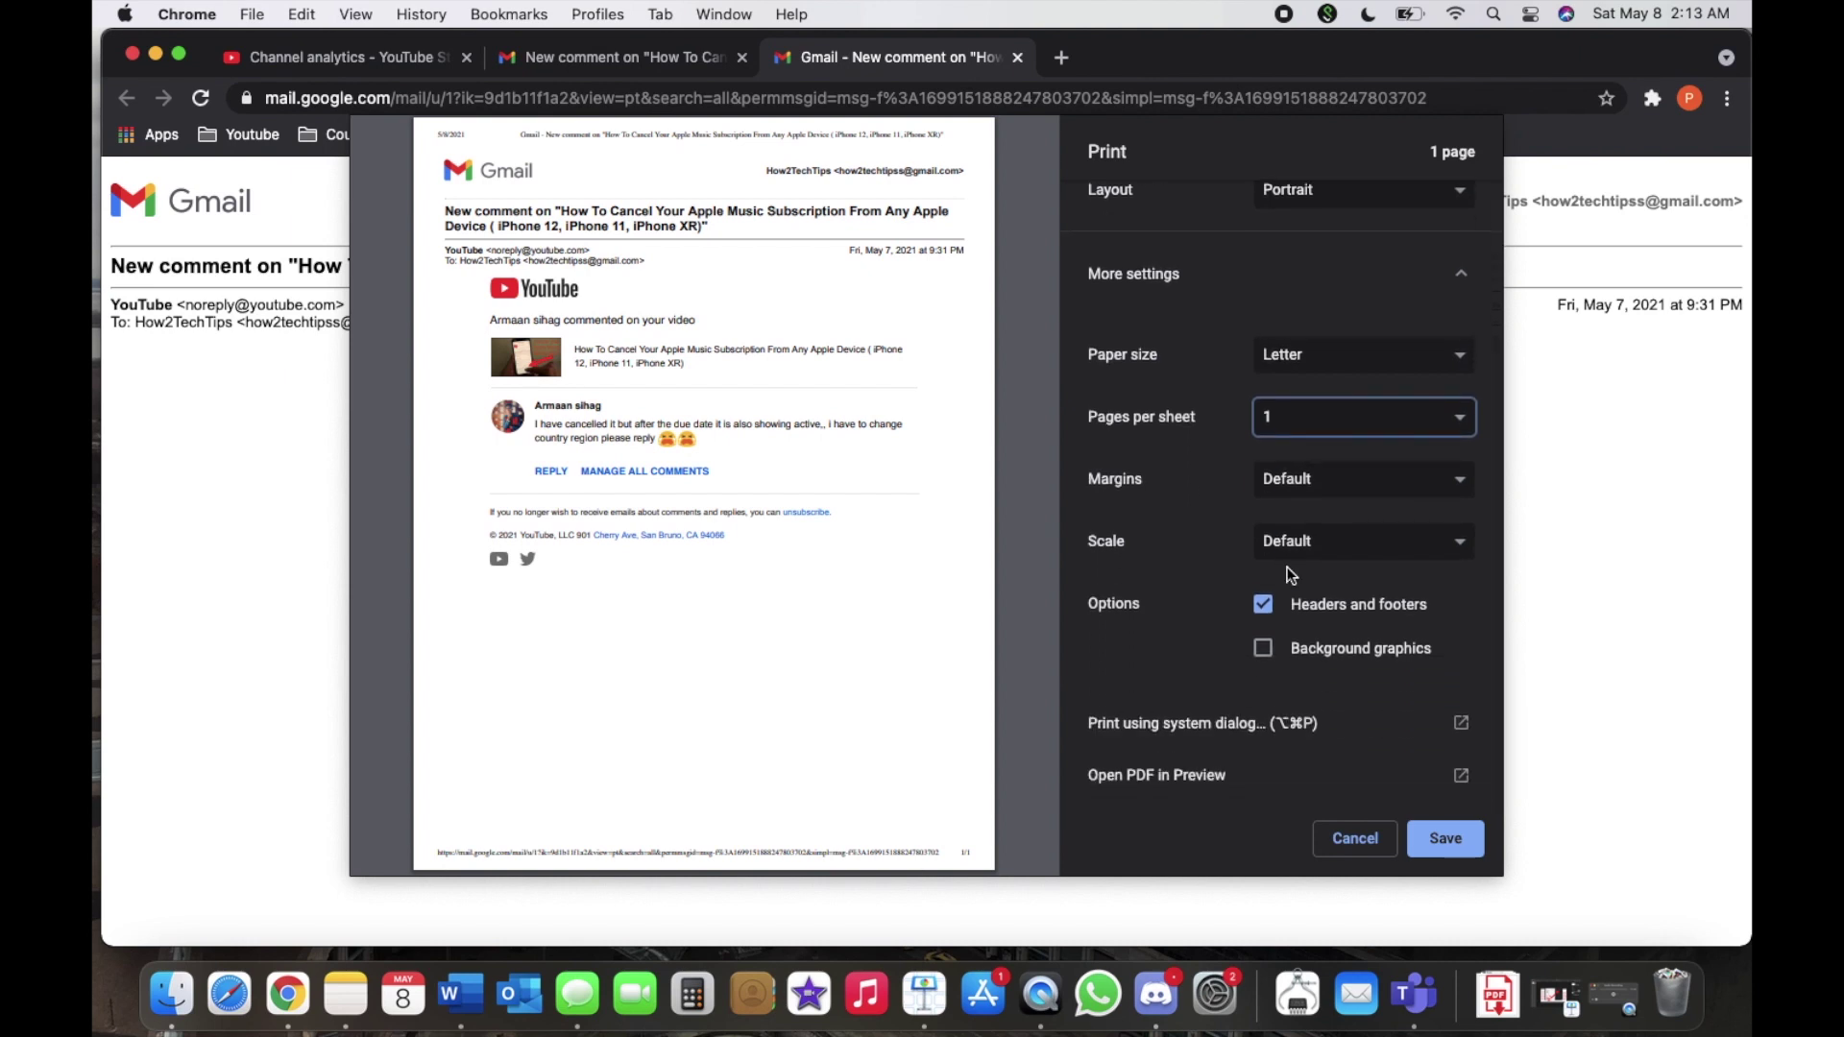
{"action": "scroll", "coordinate": [1288, 572], "scroll_direction": "up", "scroll_amount": 3}
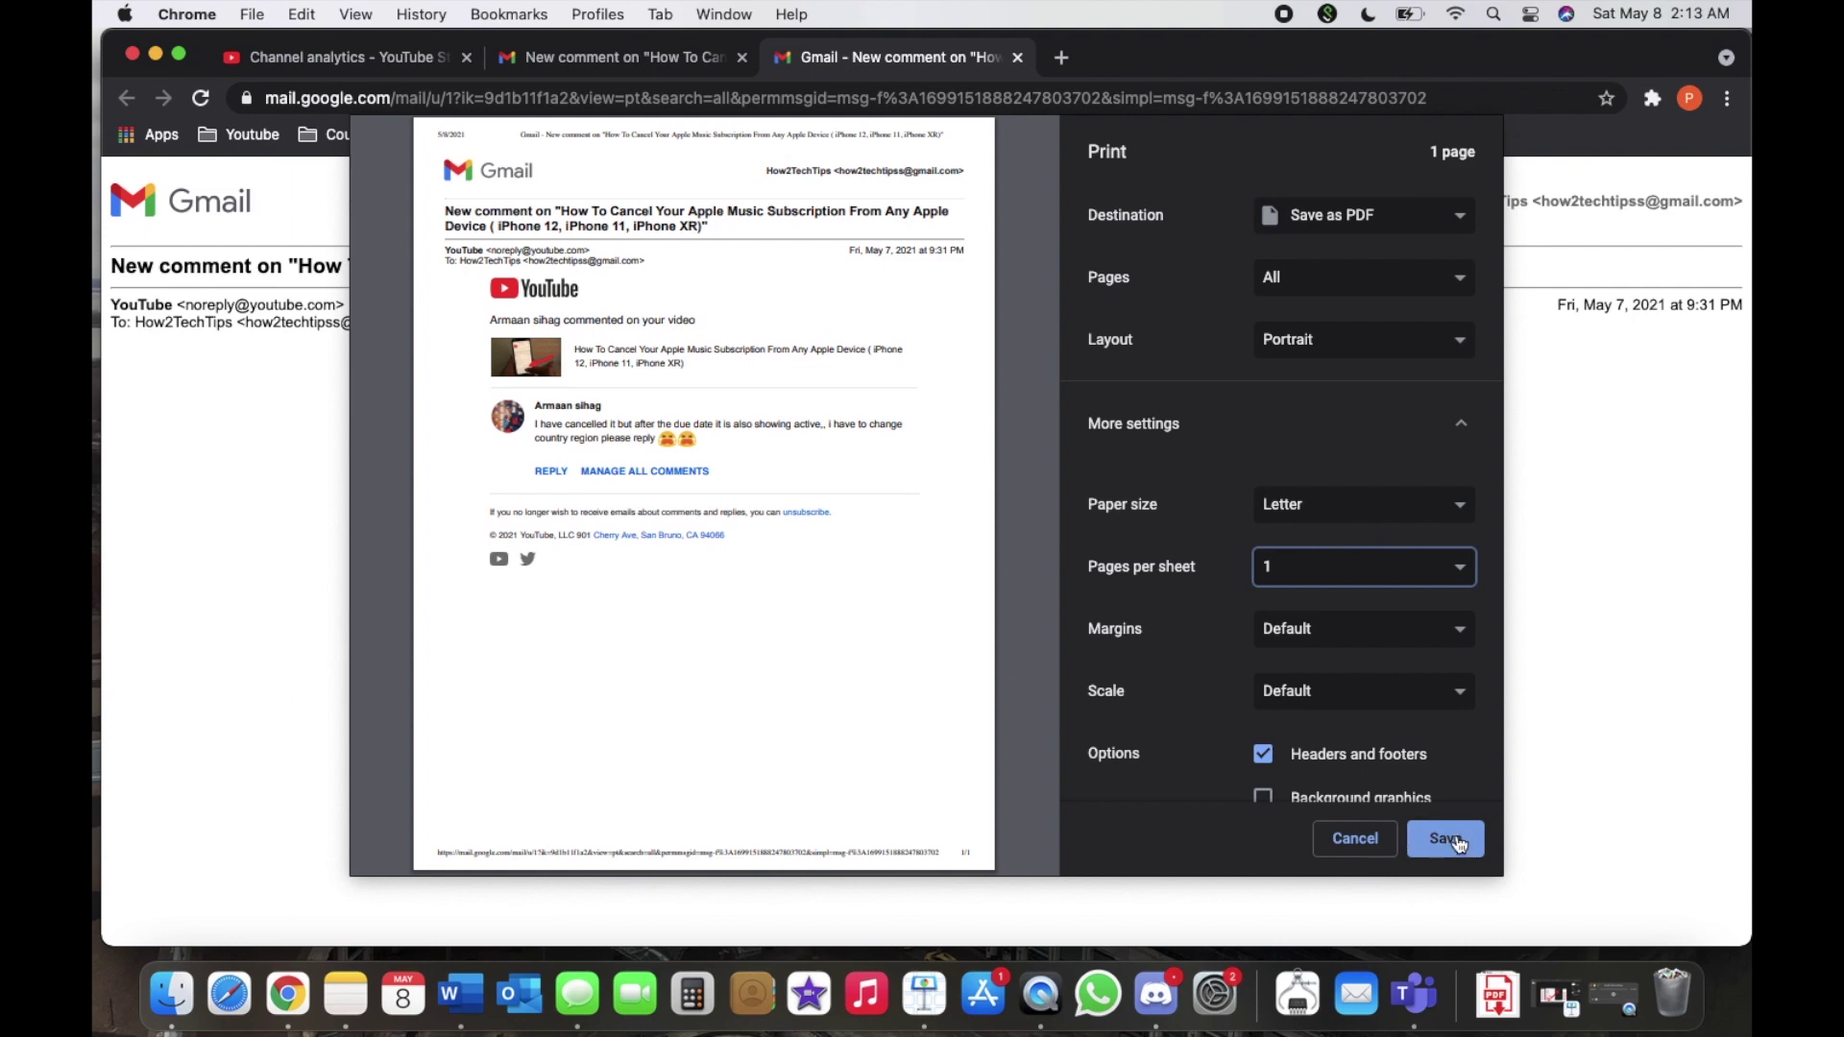
{"action": "left_click", "coordinate": [1445, 839]}
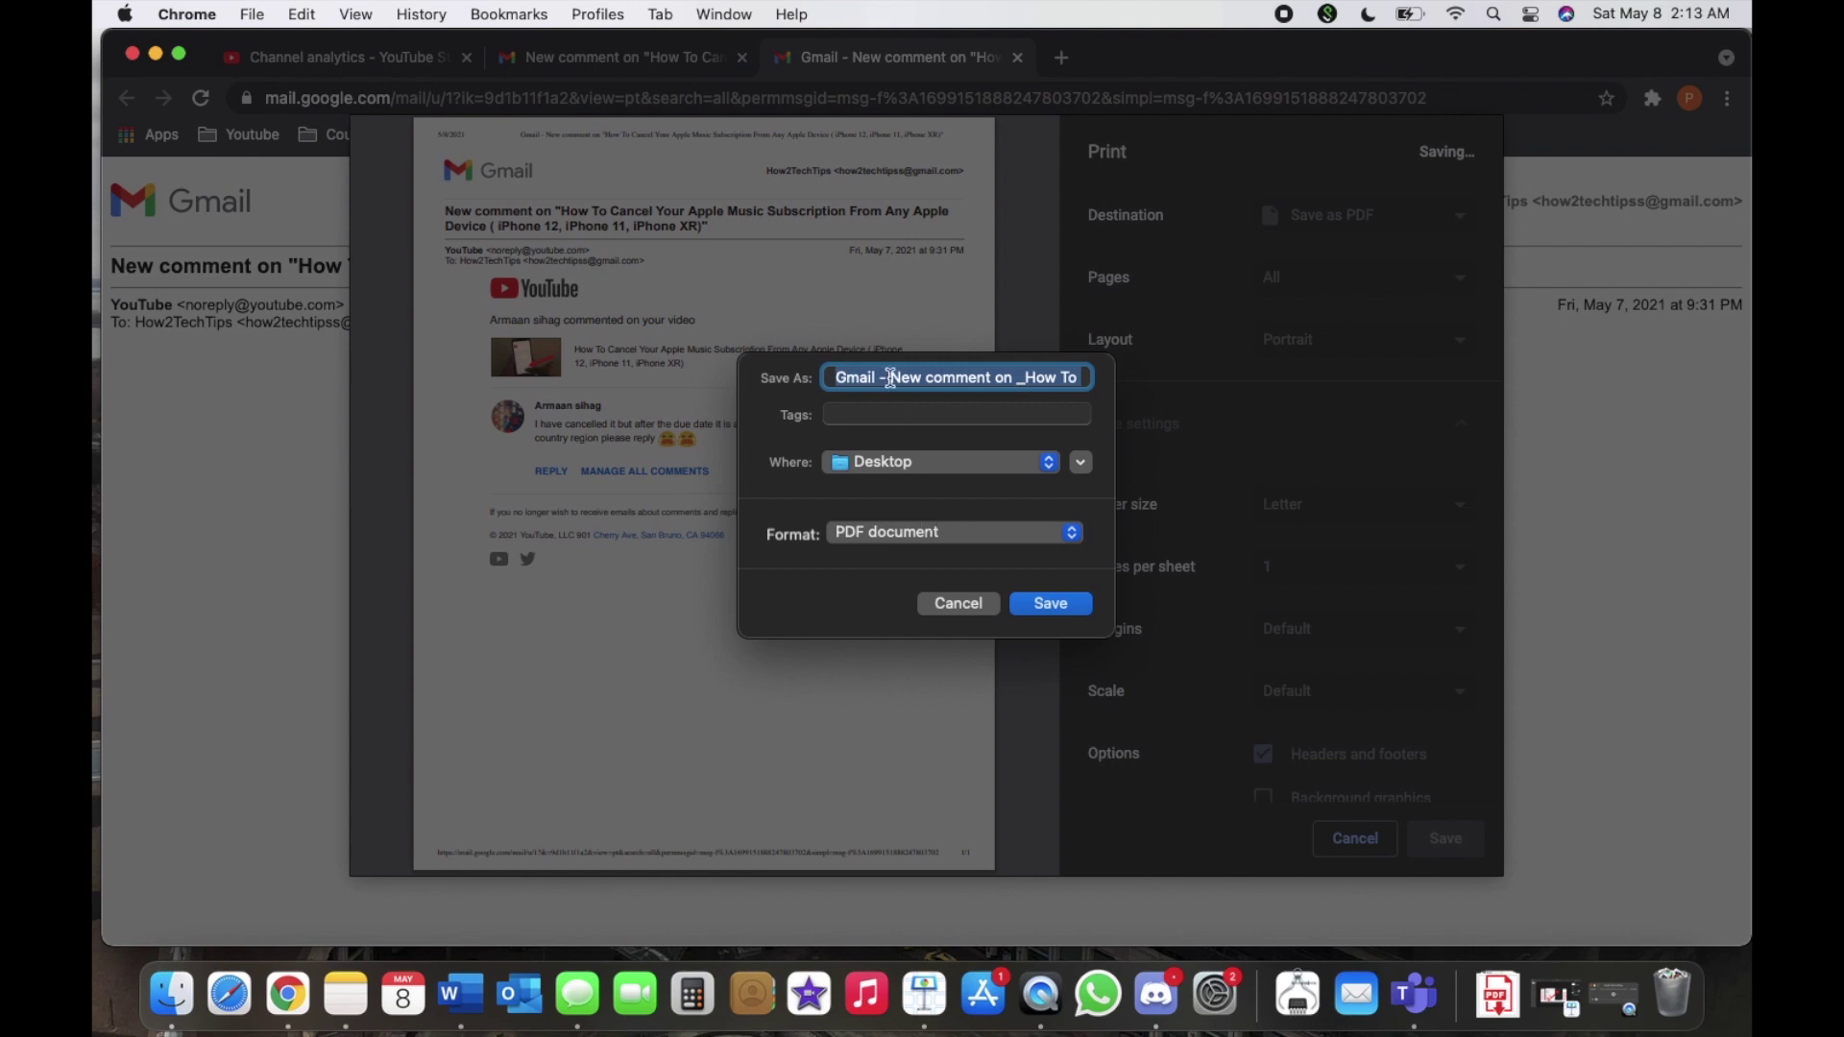
Replace the suggested PDF file name with 123
{"action": "left_click", "coordinate": [890, 377]}
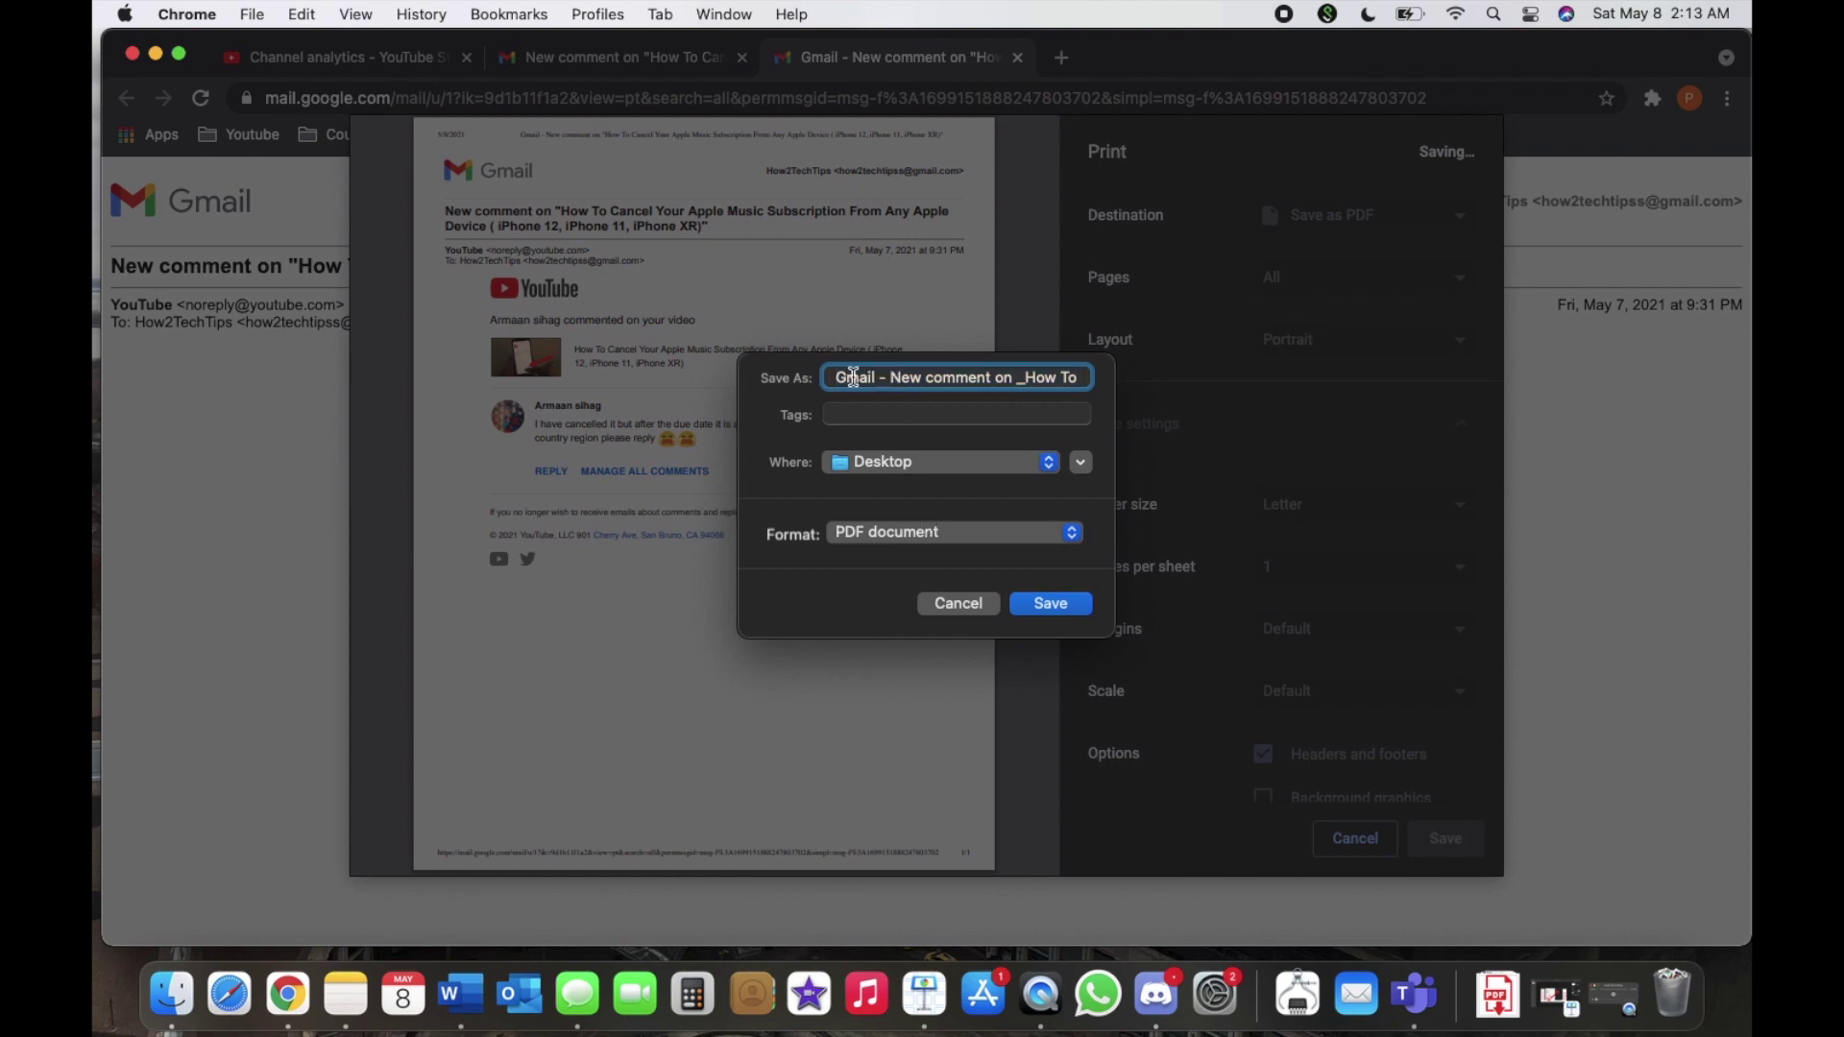
{"action": "left_click_drag", "start_coordinate": [838, 377], "coordinate": [745, 368]}
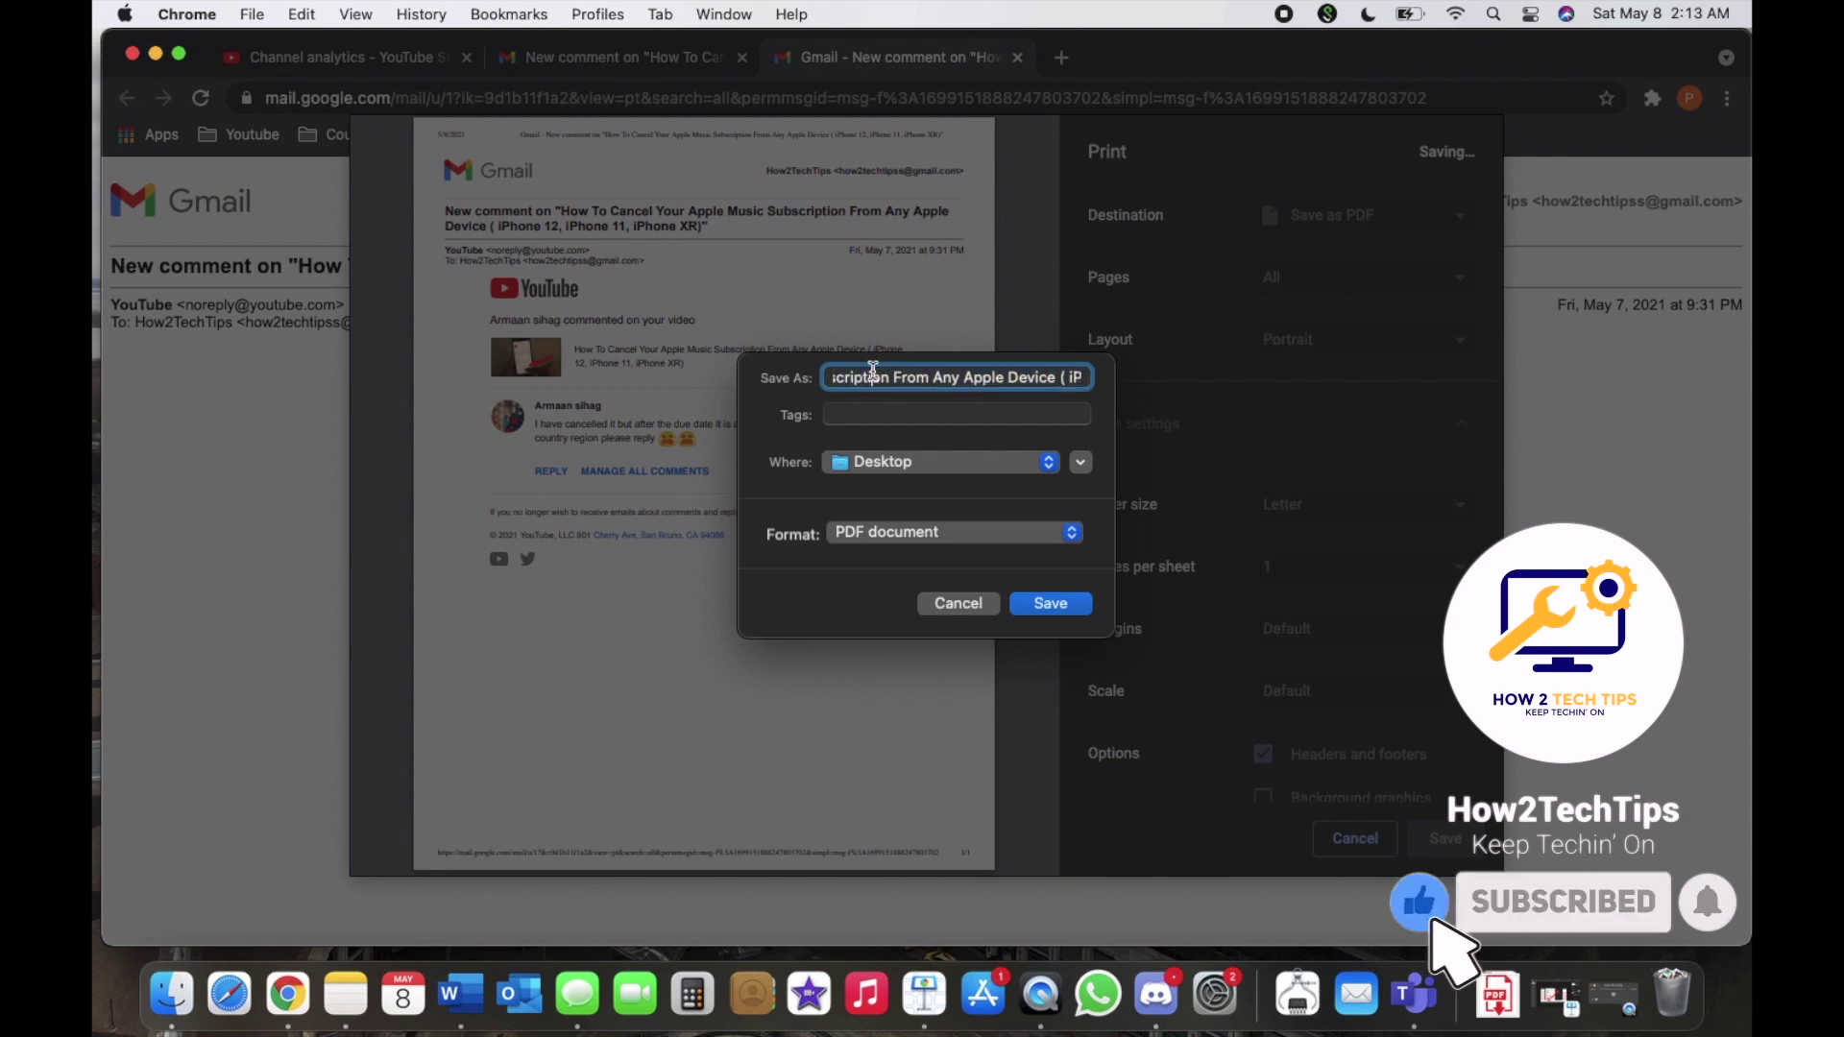
{"action": "key", "text": "super+a"}
{"action": "type", "text": "12"}
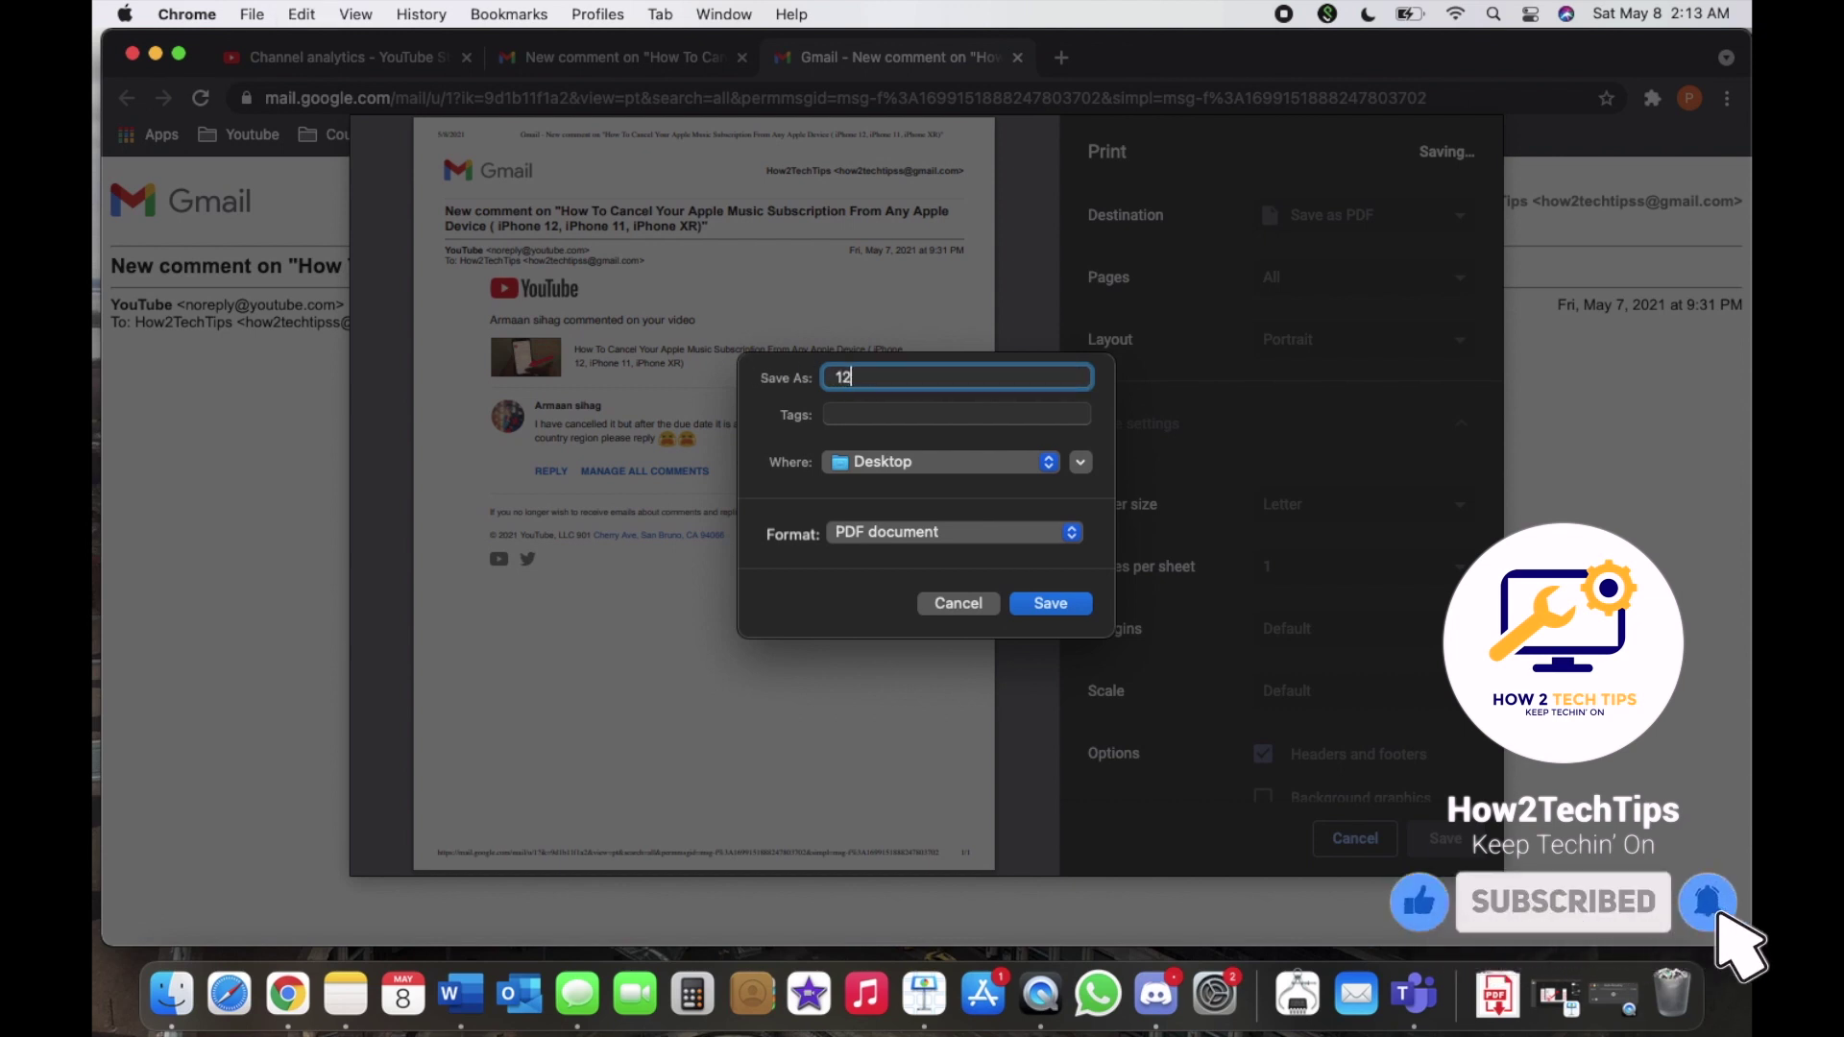
{"action": "type", "text": "3"}
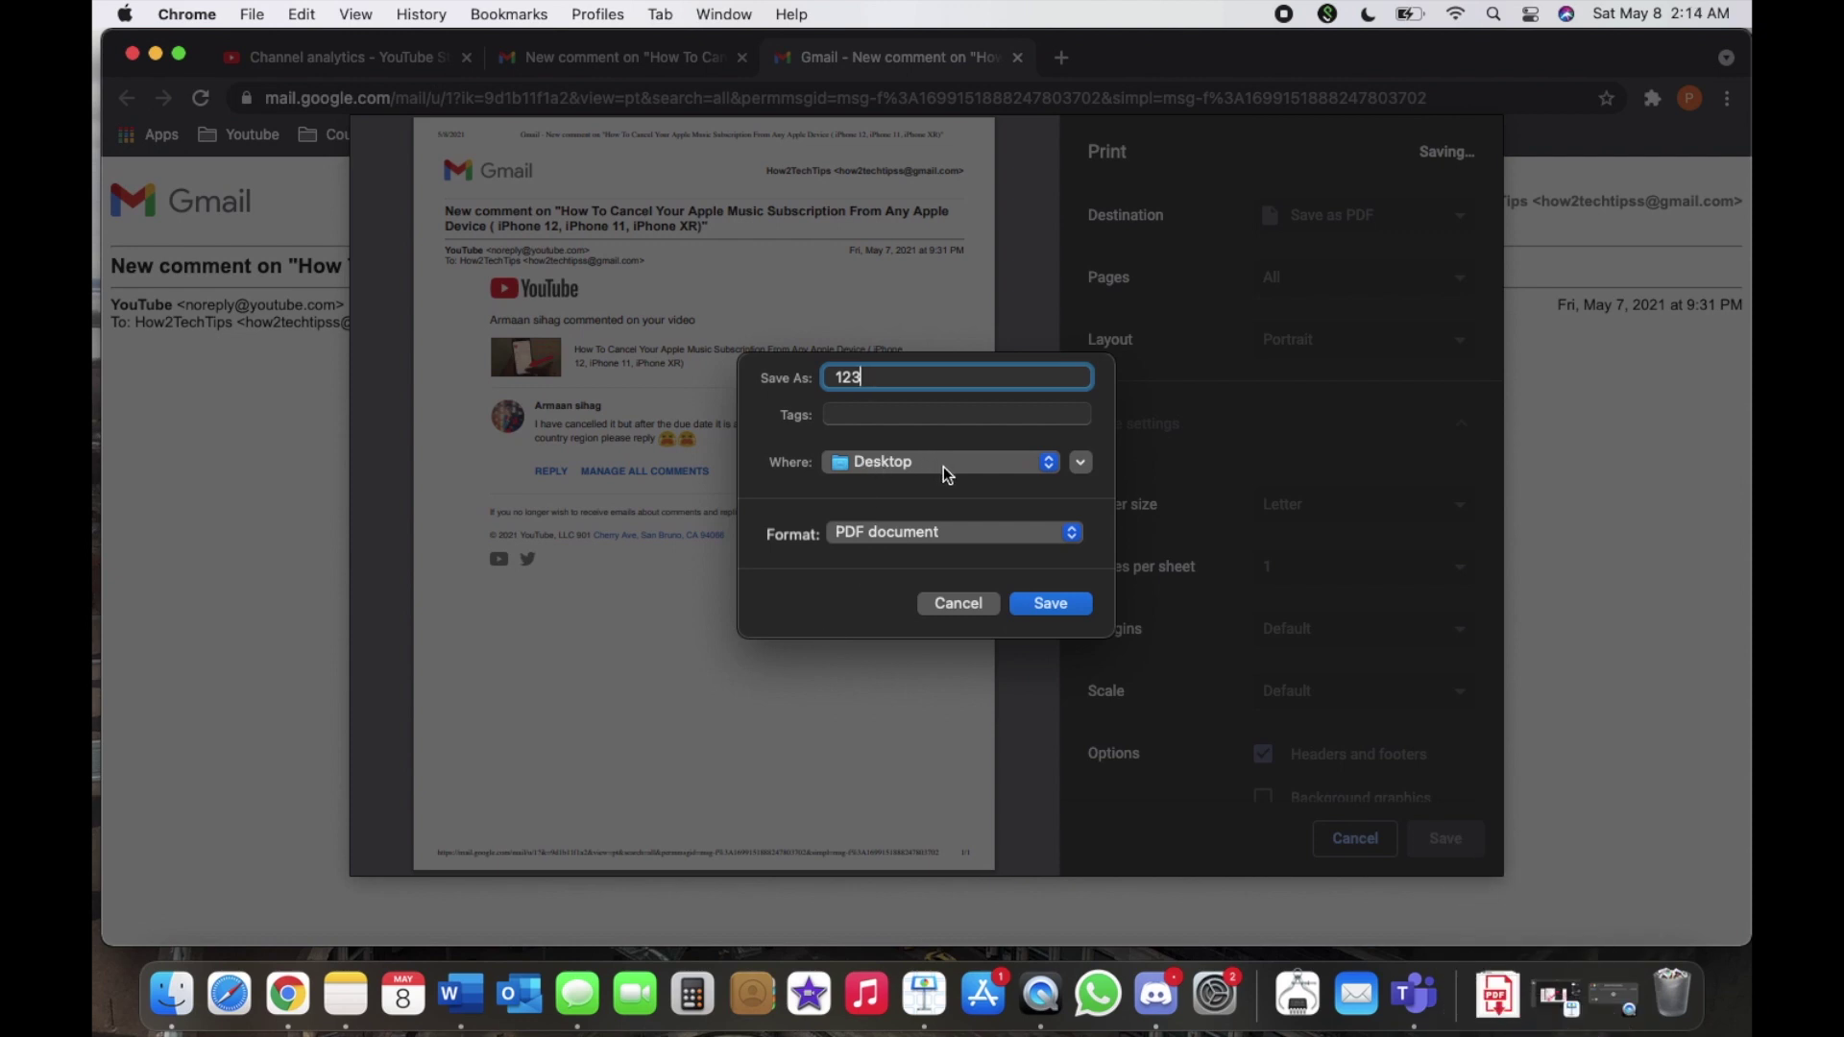
Confirm Desktop as the save location and PDF document as the format
{"action": "left_click", "coordinate": [1081, 463]}
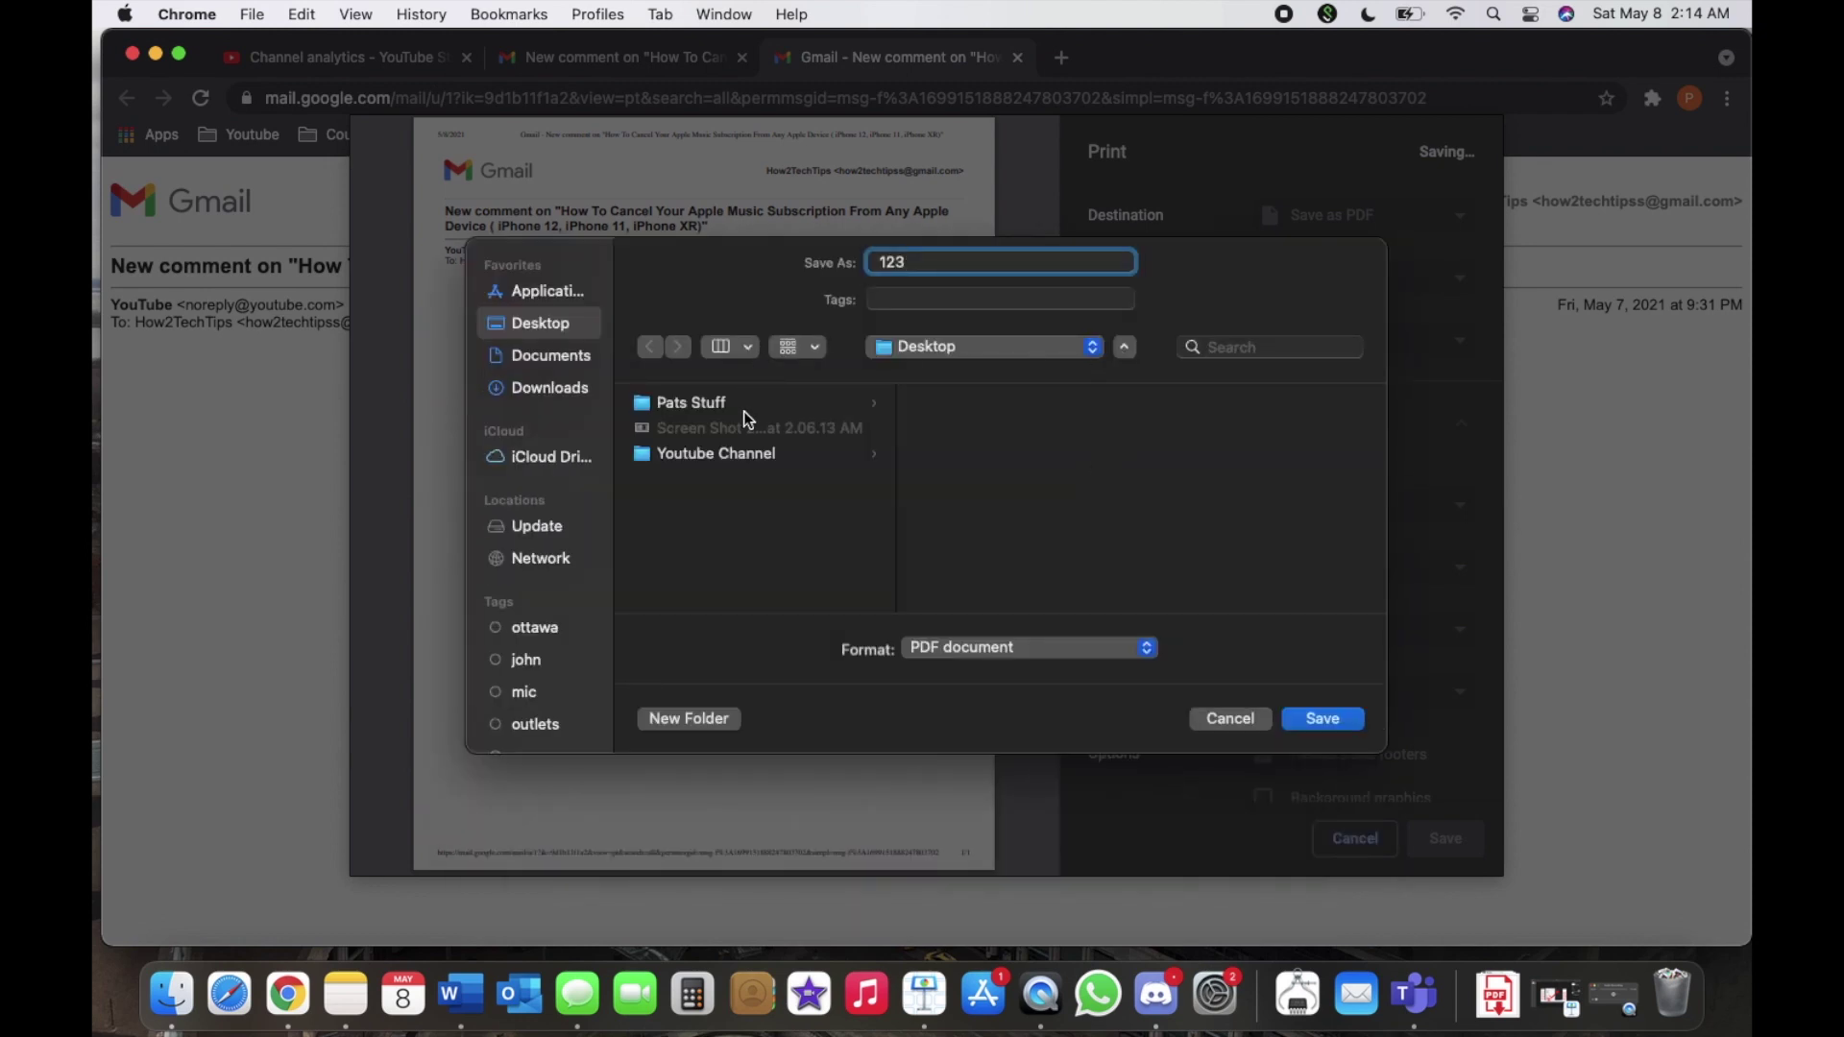
{"action": "left_click", "coordinate": [1127, 350]}
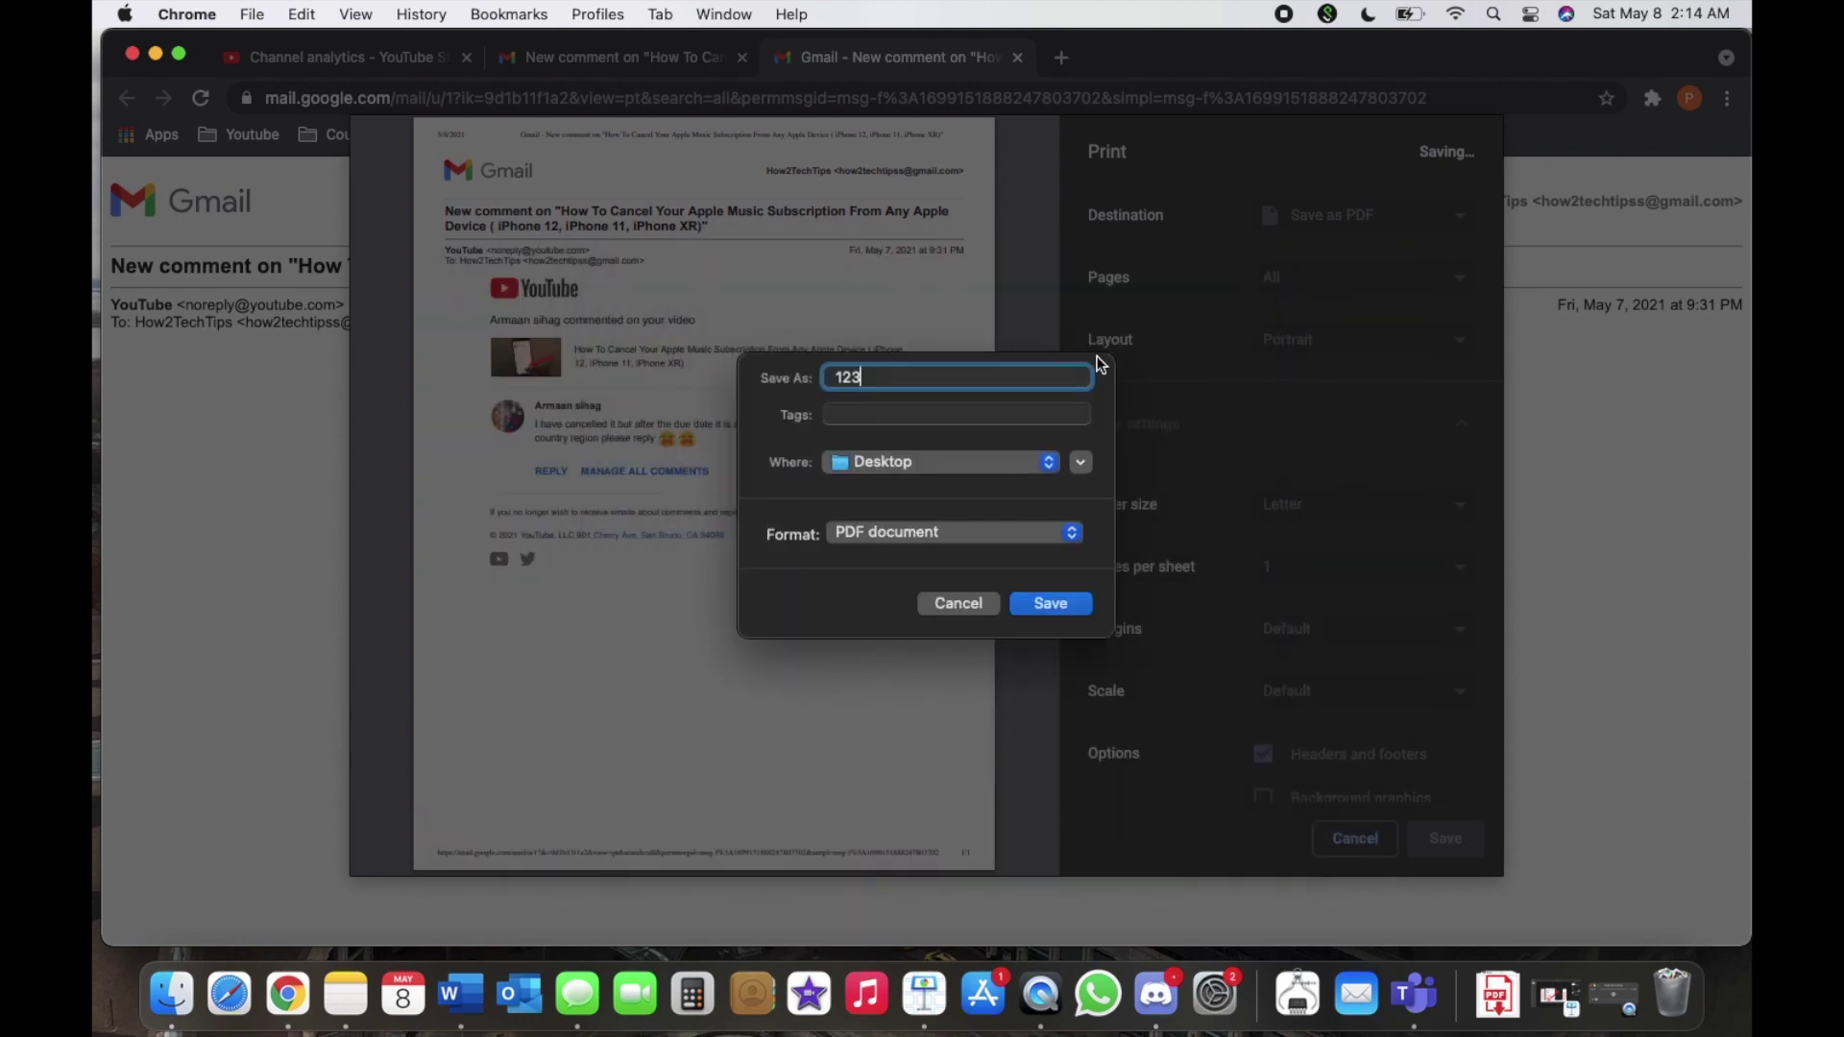
{"action": "left_click", "coordinate": [1047, 463]}
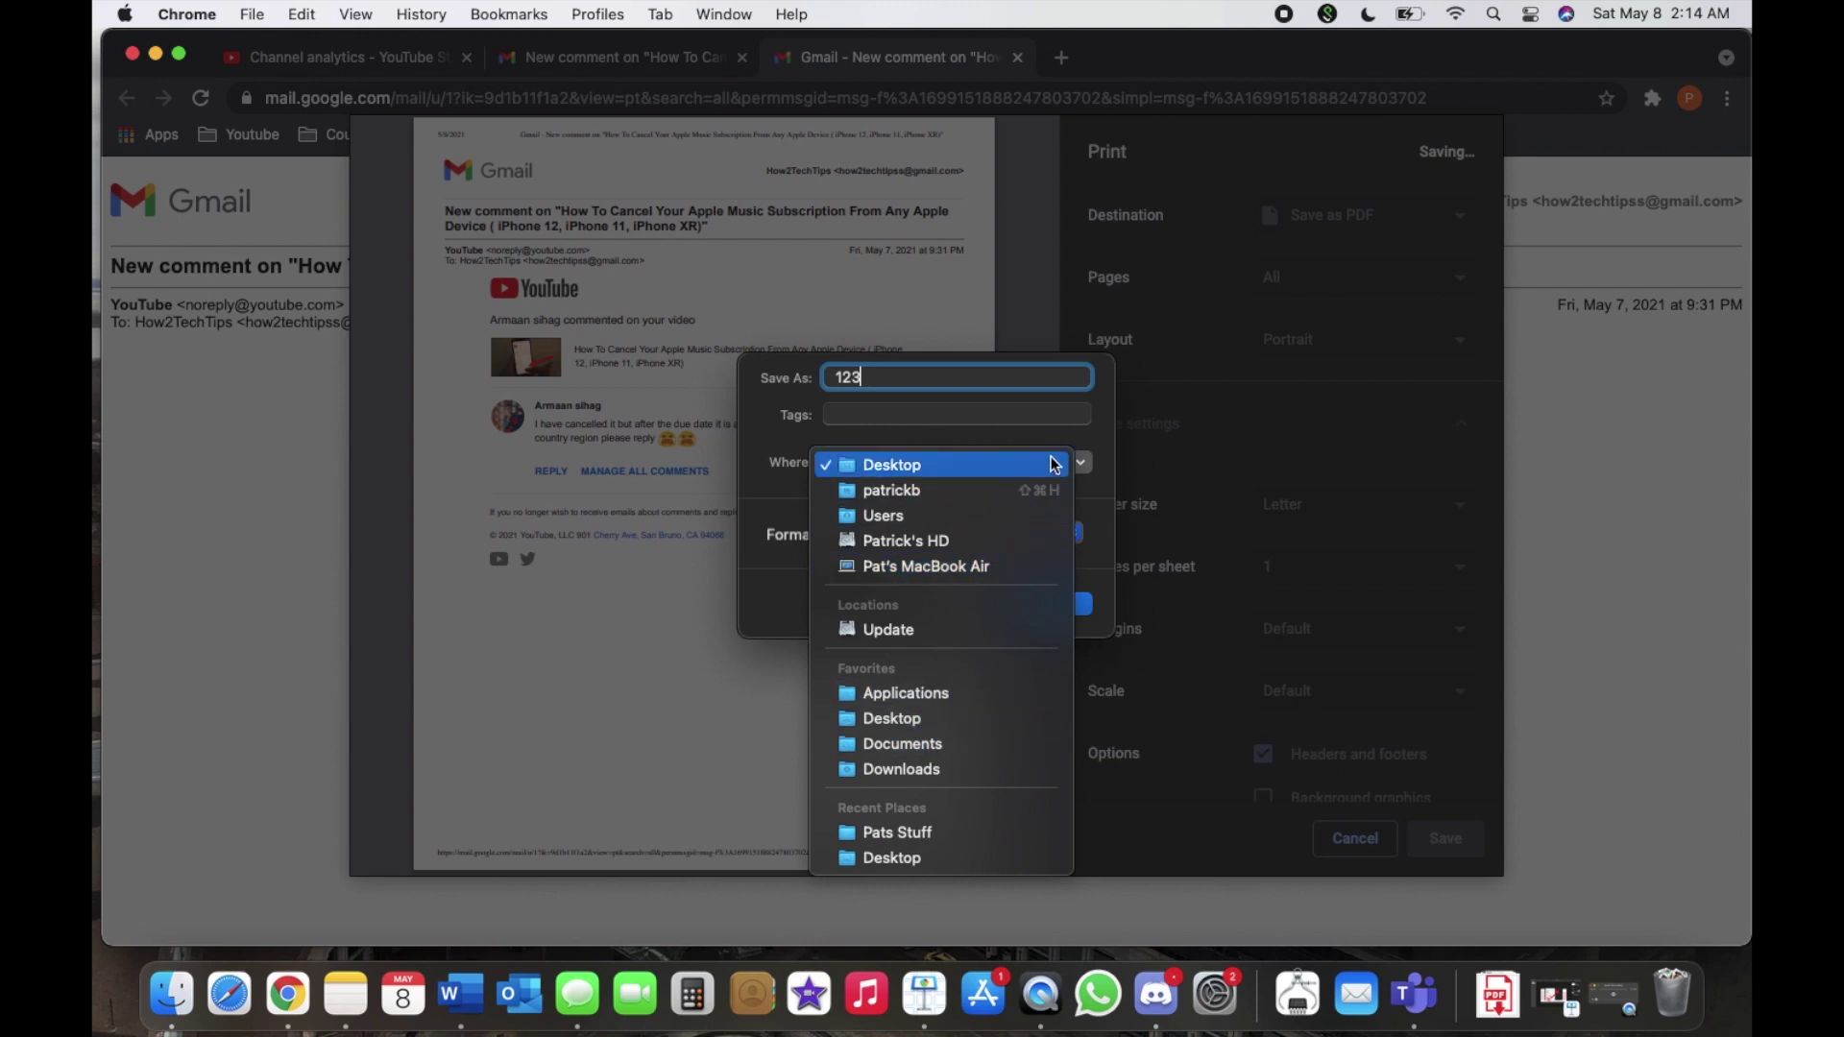
{"action": "left_click", "coordinate": [1081, 438]}
{"action": "left_click", "coordinate": [1082, 459]}
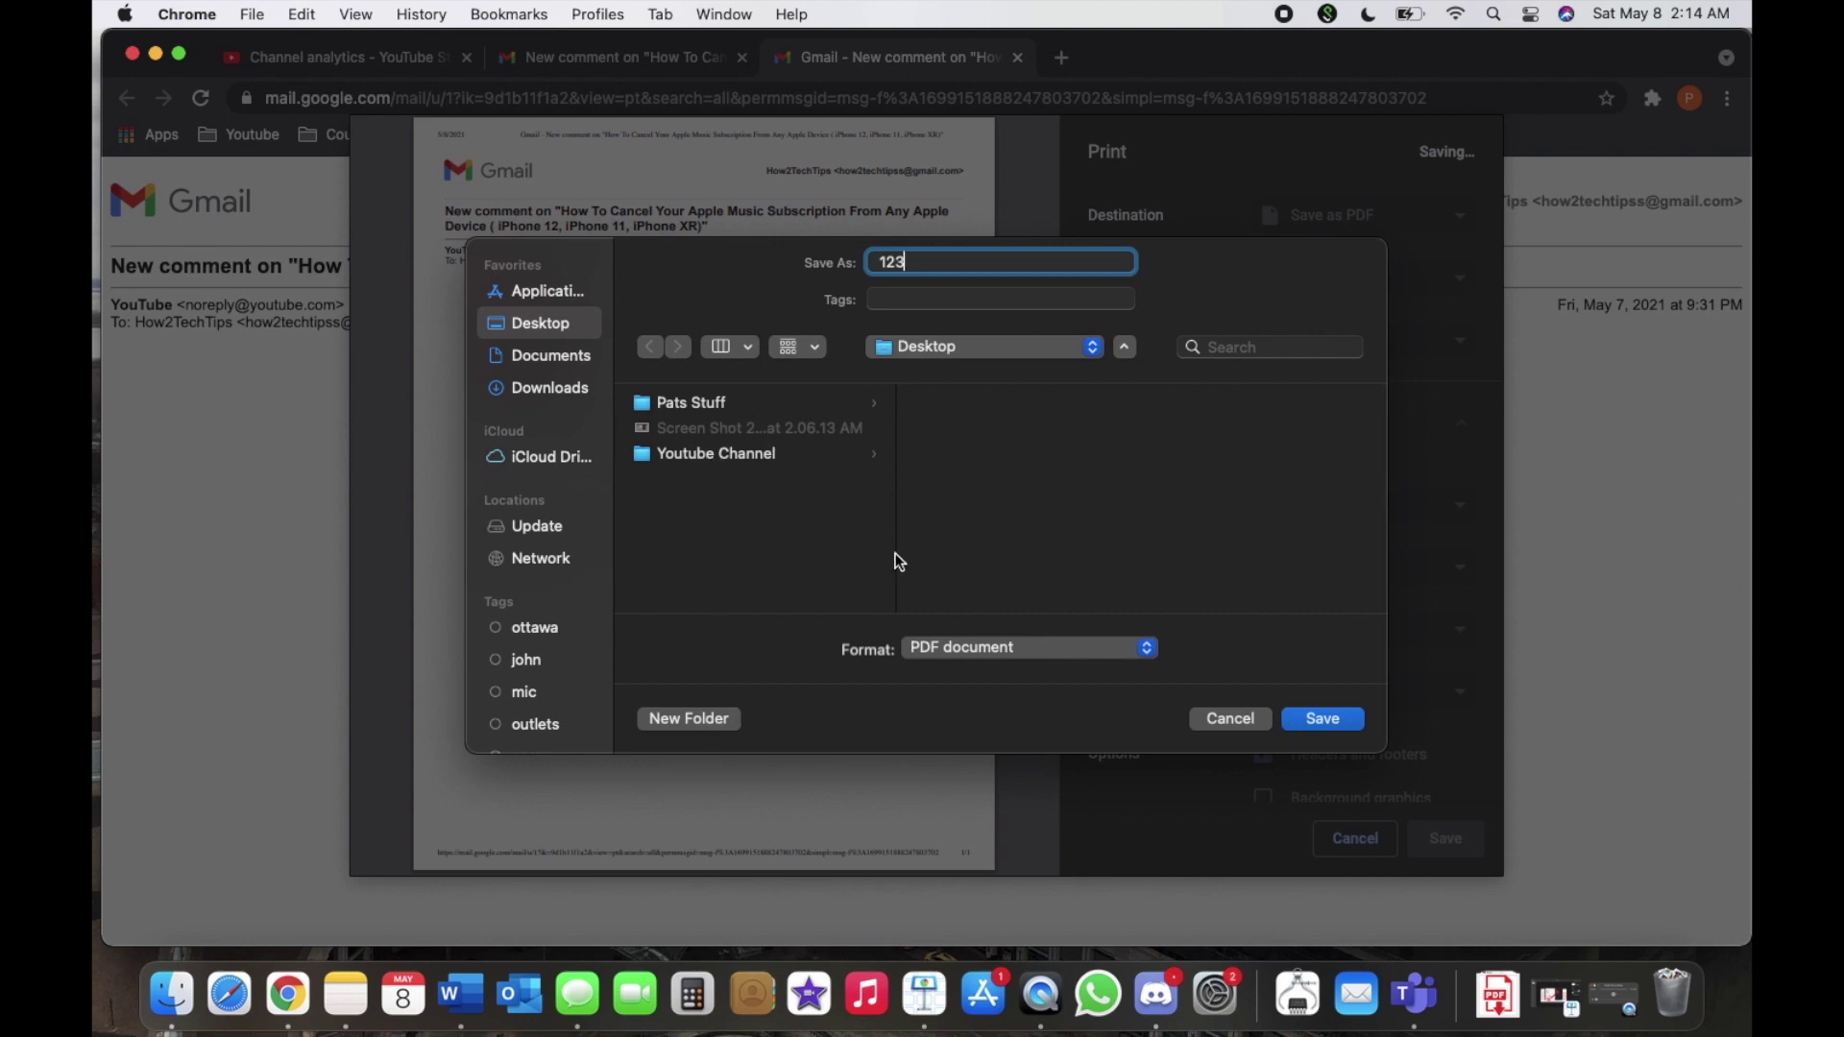
{"action": "left_click", "coordinate": [1127, 346]}
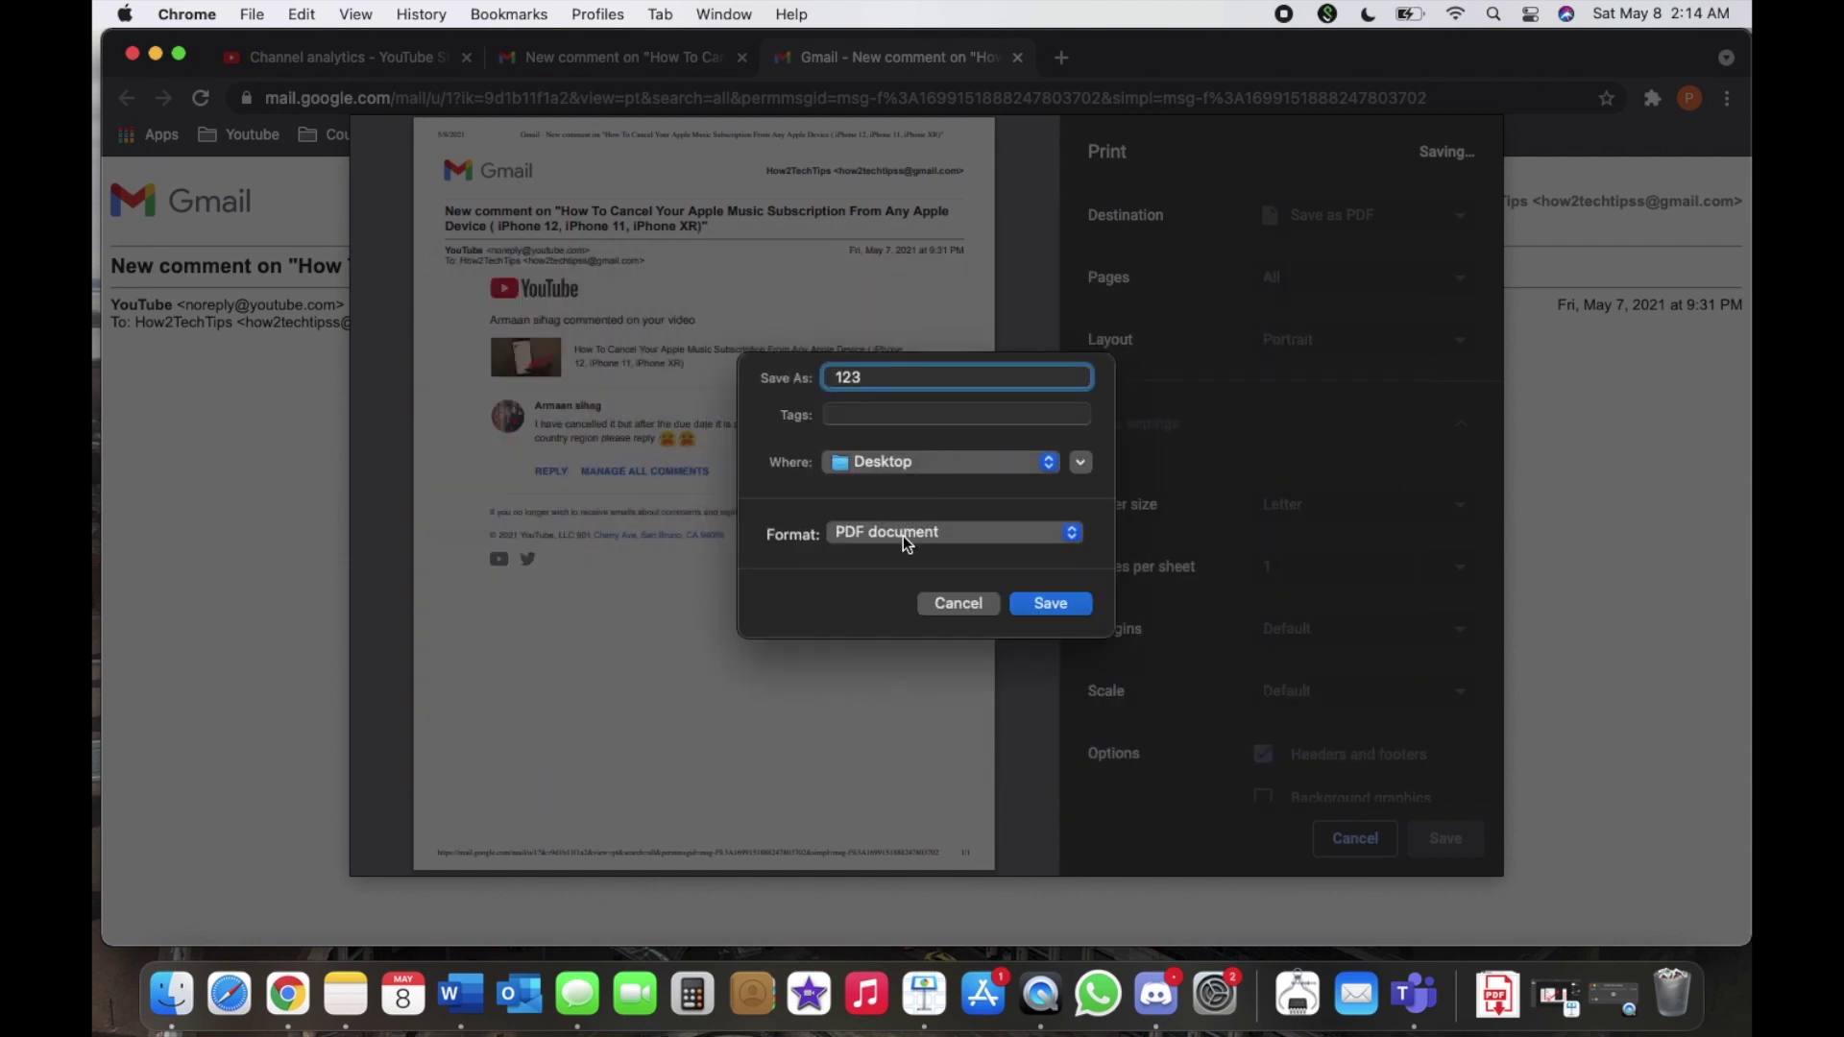
{"action": "left_click", "coordinate": [937, 534]}
{"action": "left_click", "coordinate": [931, 537]}
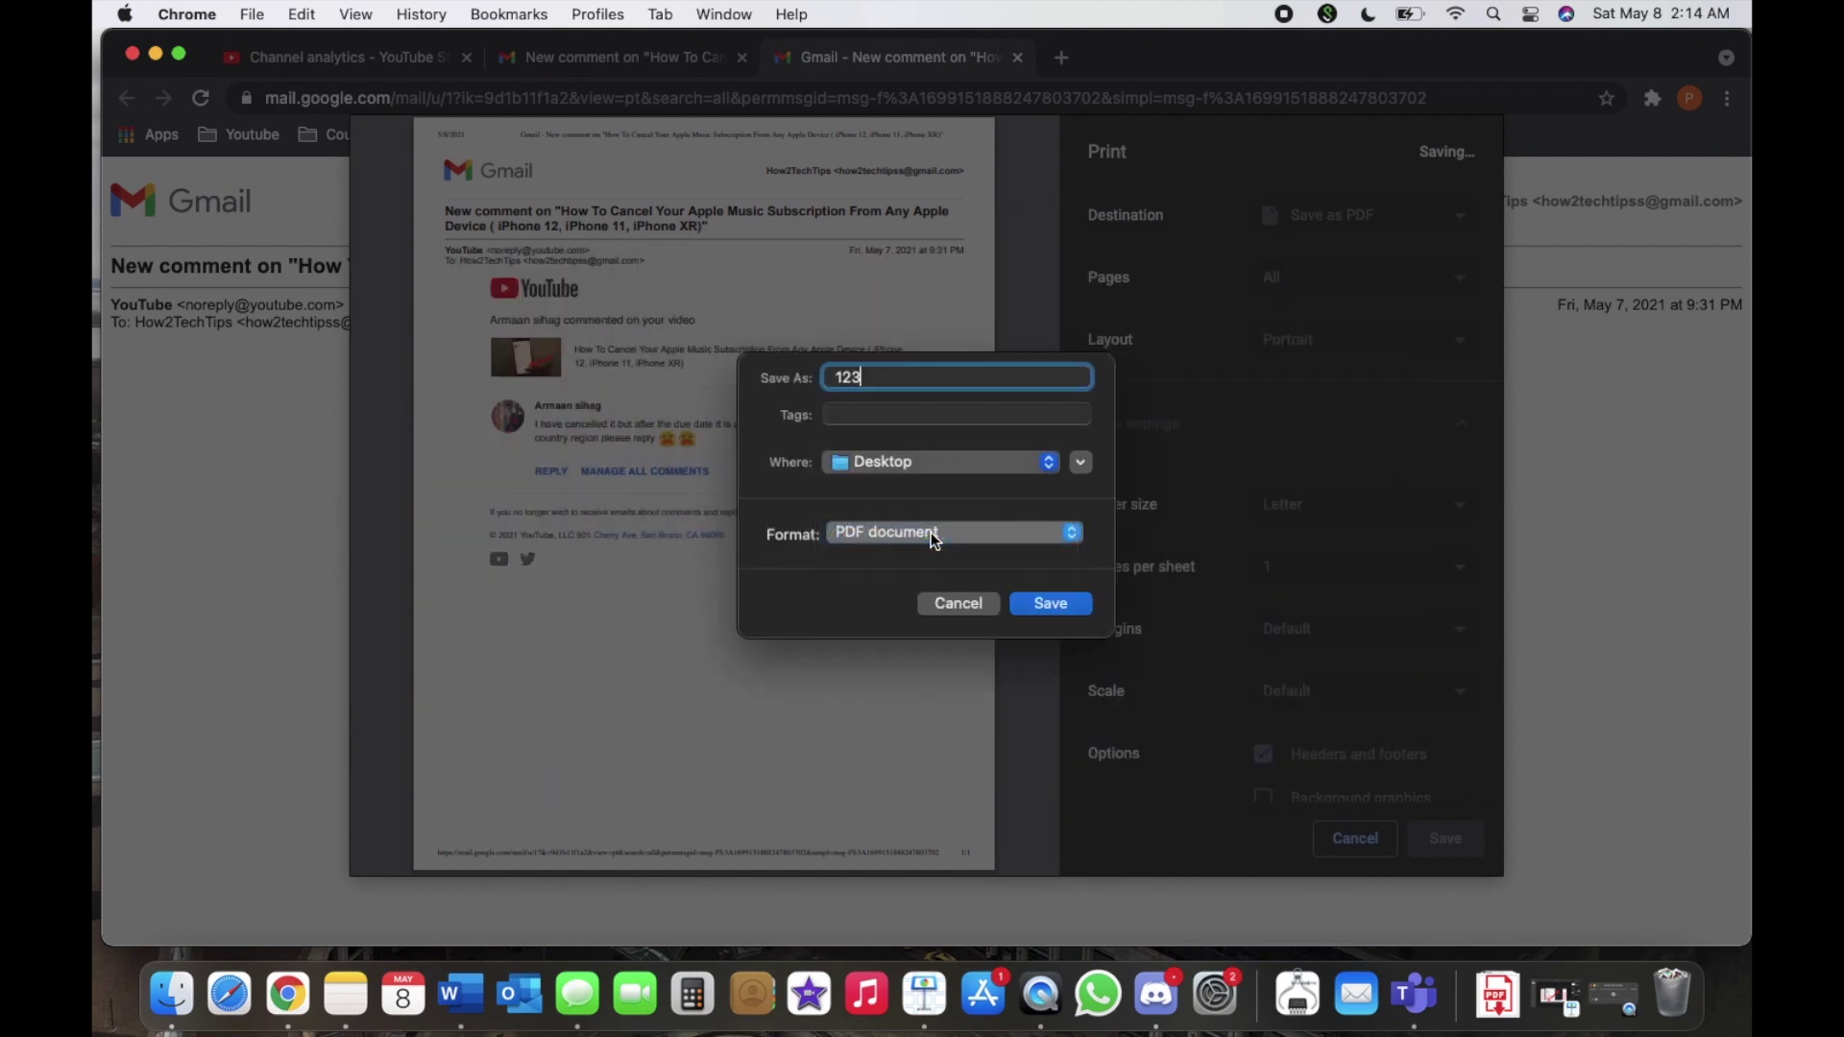
Save 123.pdf to the Desktop, minimize Chrome, and open 123.pdf from the desktop
{"action": "left_click", "coordinate": [1051, 603]}
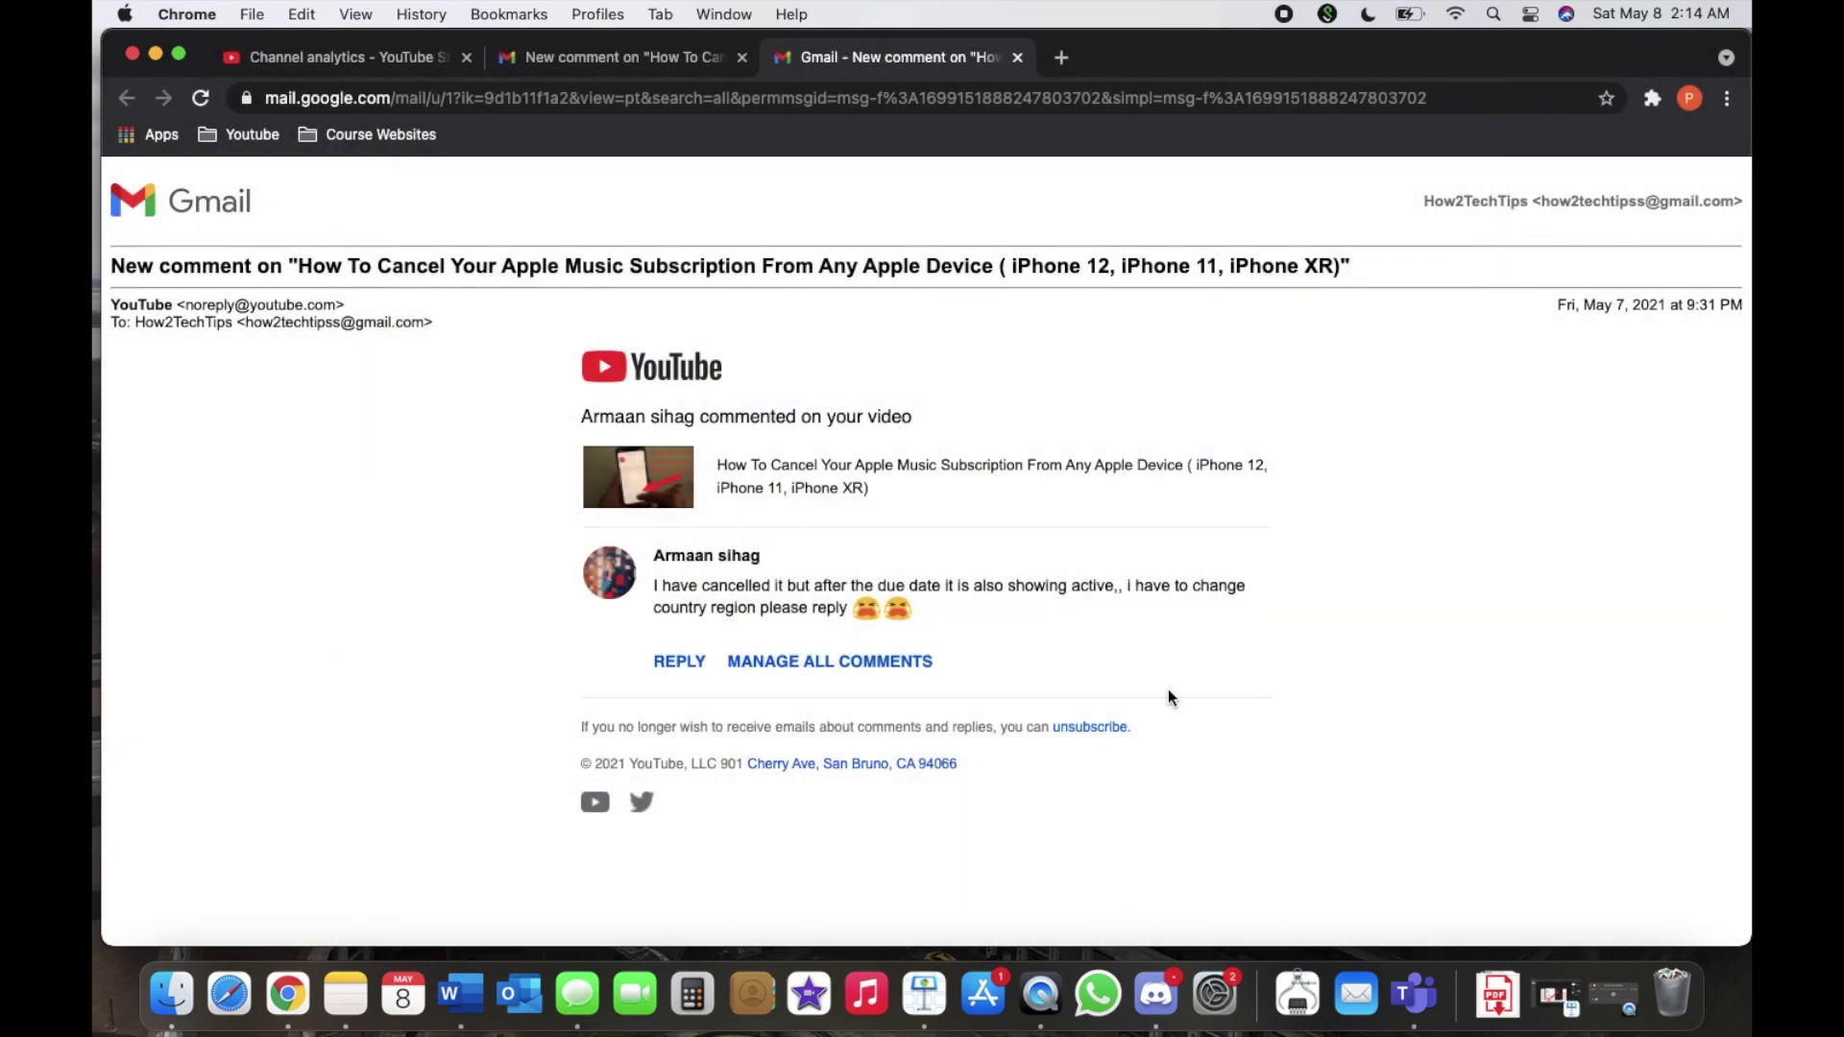
{"action": "left_click", "coordinate": [157, 55]}
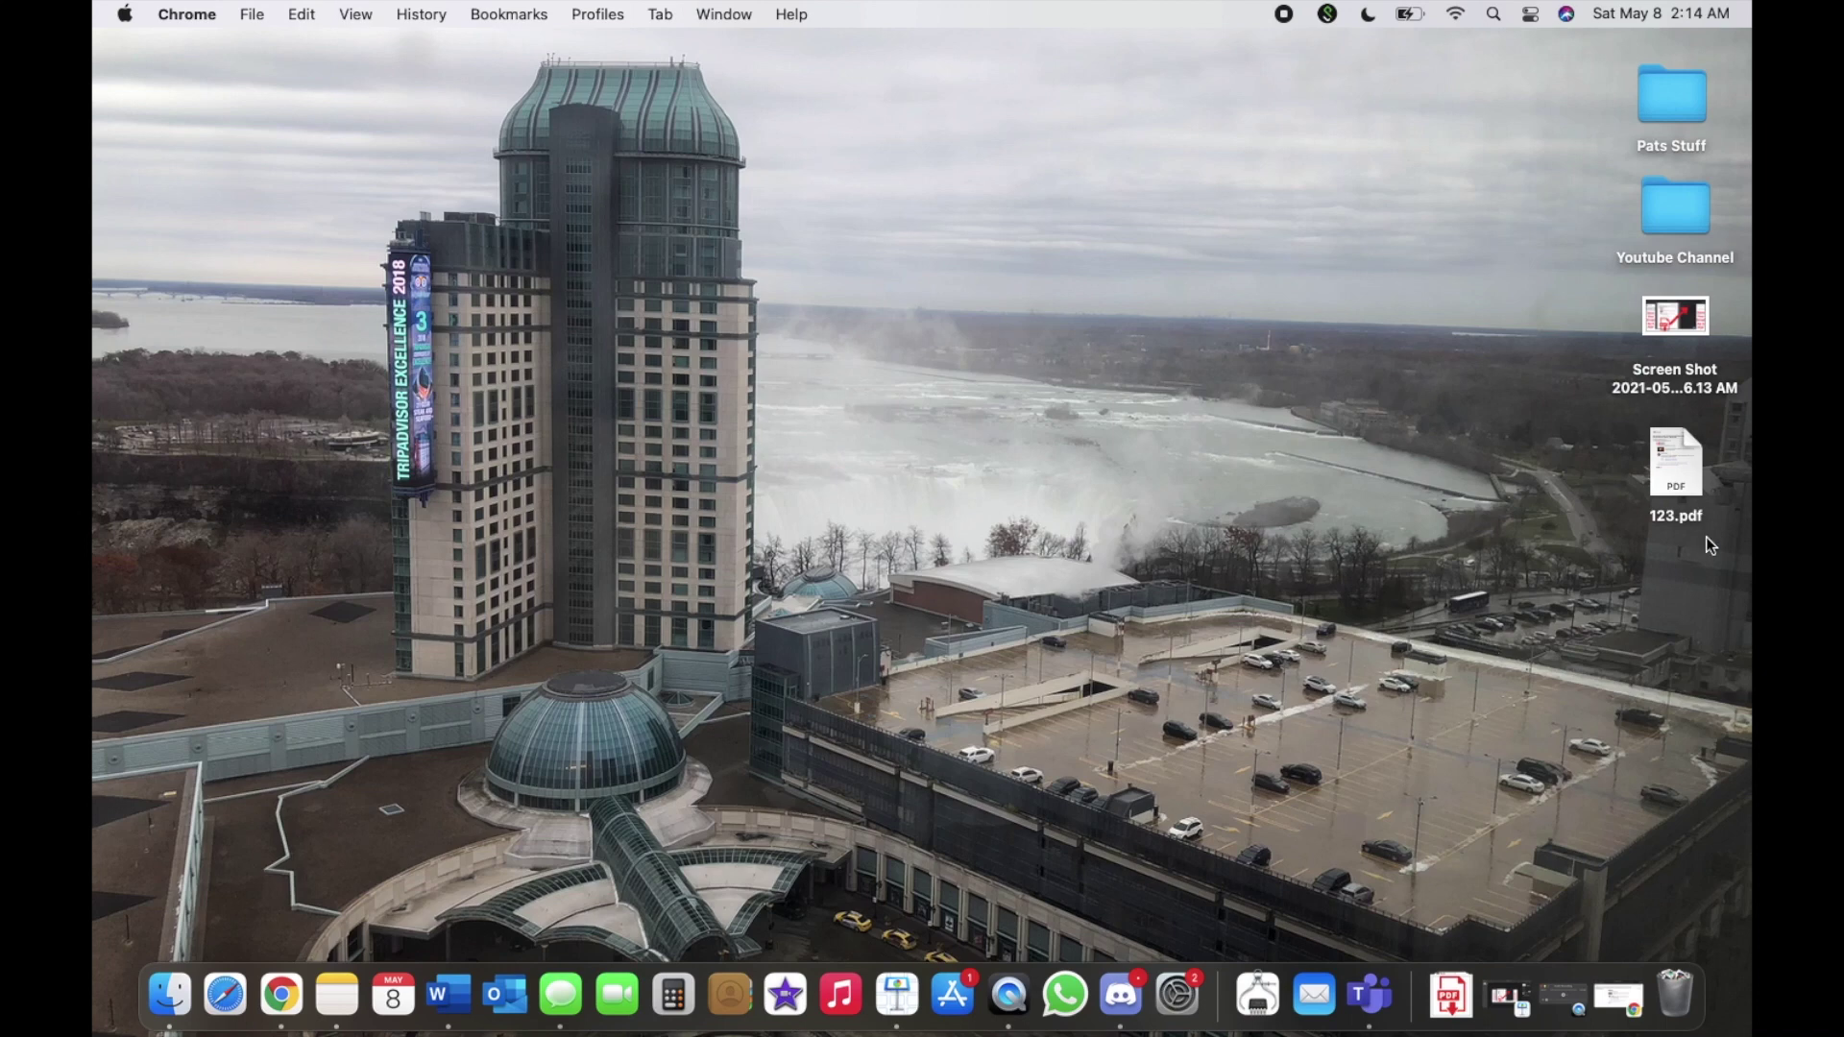
{"action": "left_click", "coordinate": [1694, 514]}
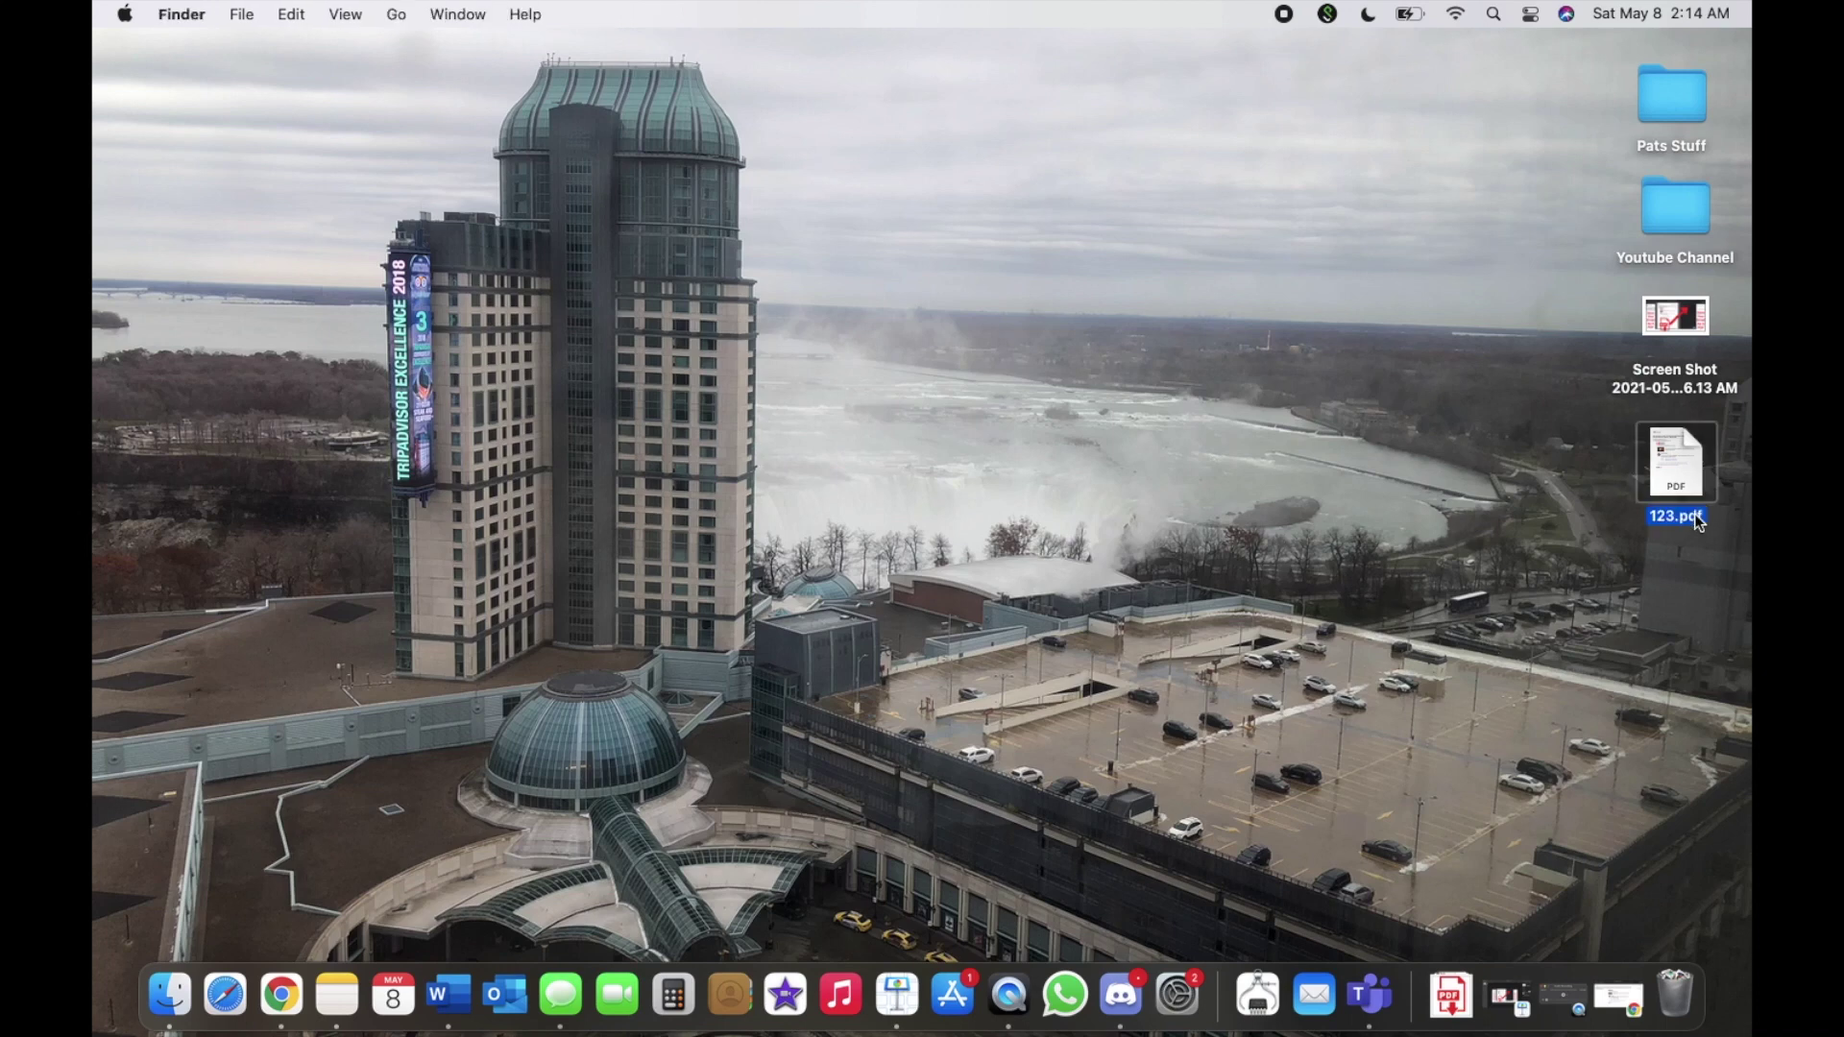
{"action": "double_click", "coordinate": [1694, 515]}
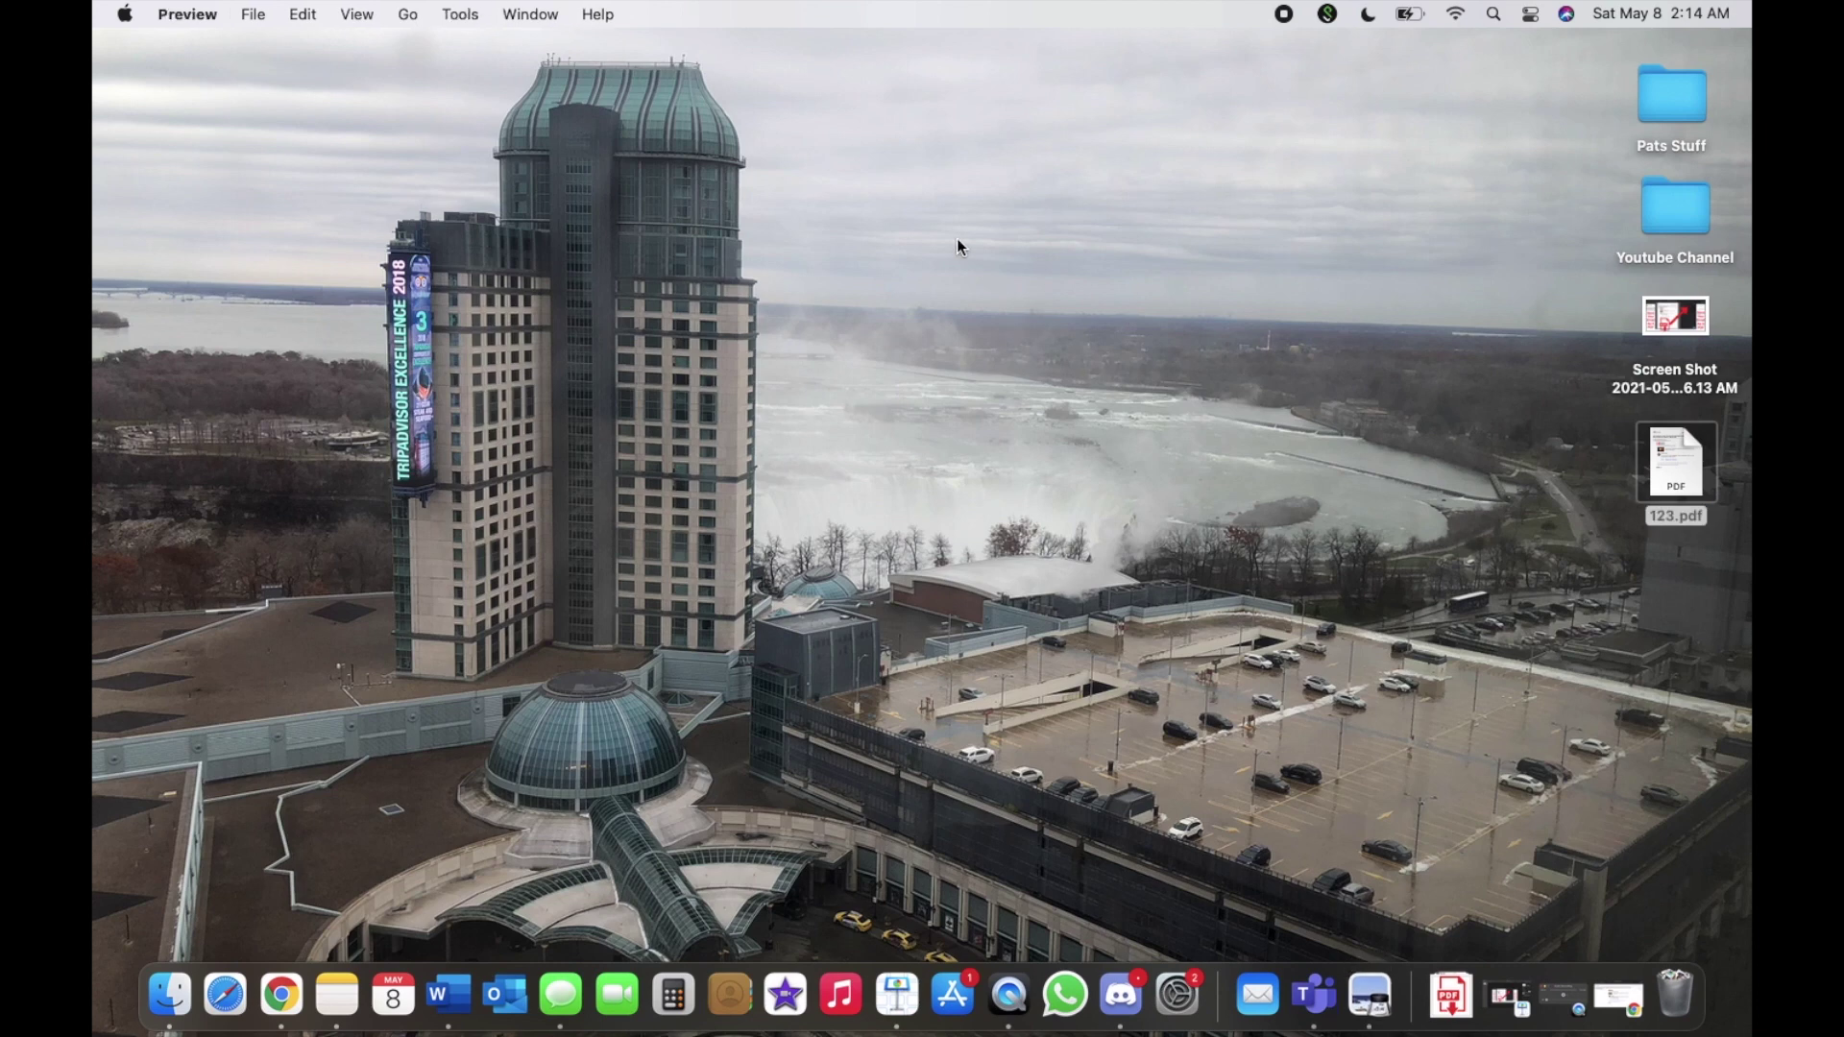
Scroll through 123.pdf in Preview to check the saved one-page comment email
{"action": "scroll", "coordinate": [796, 355], "scroll_direction": "down", "scroll_amount": 5}
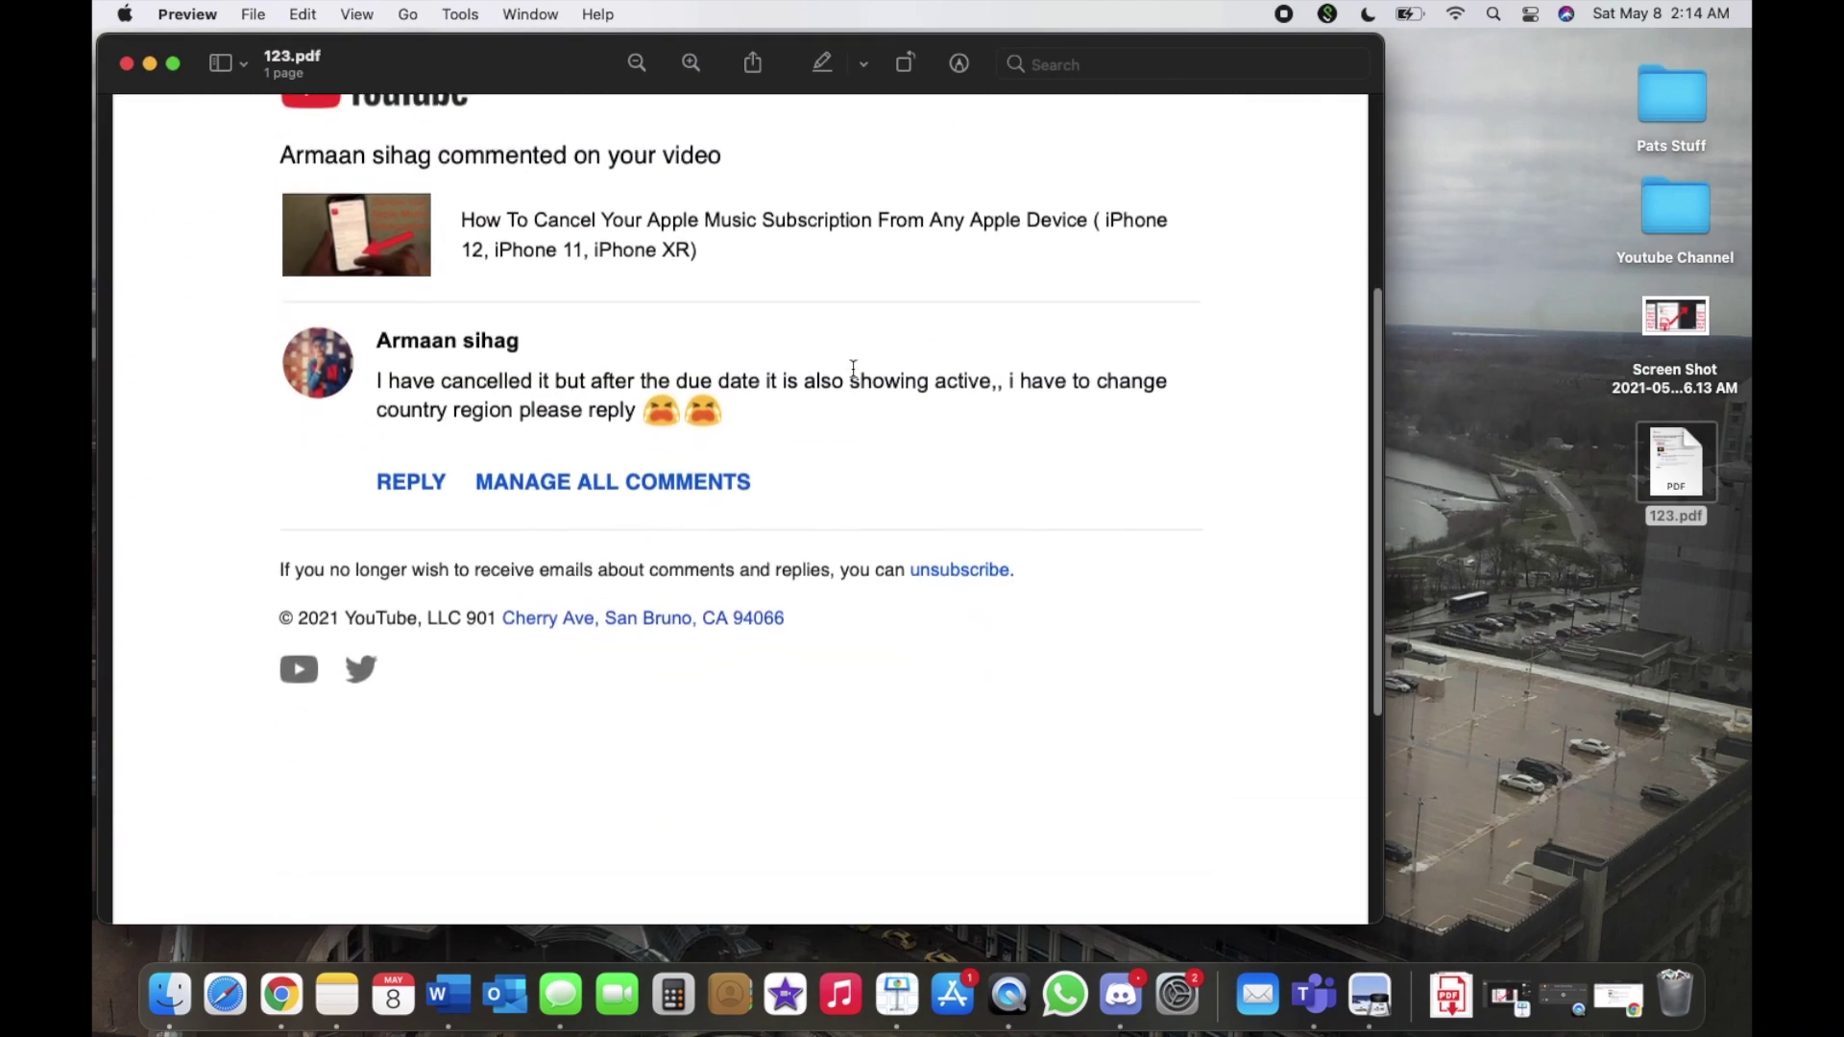
{"action": "scroll", "coordinate": [852, 368], "scroll_direction": "down", "scroll_amount": 5}
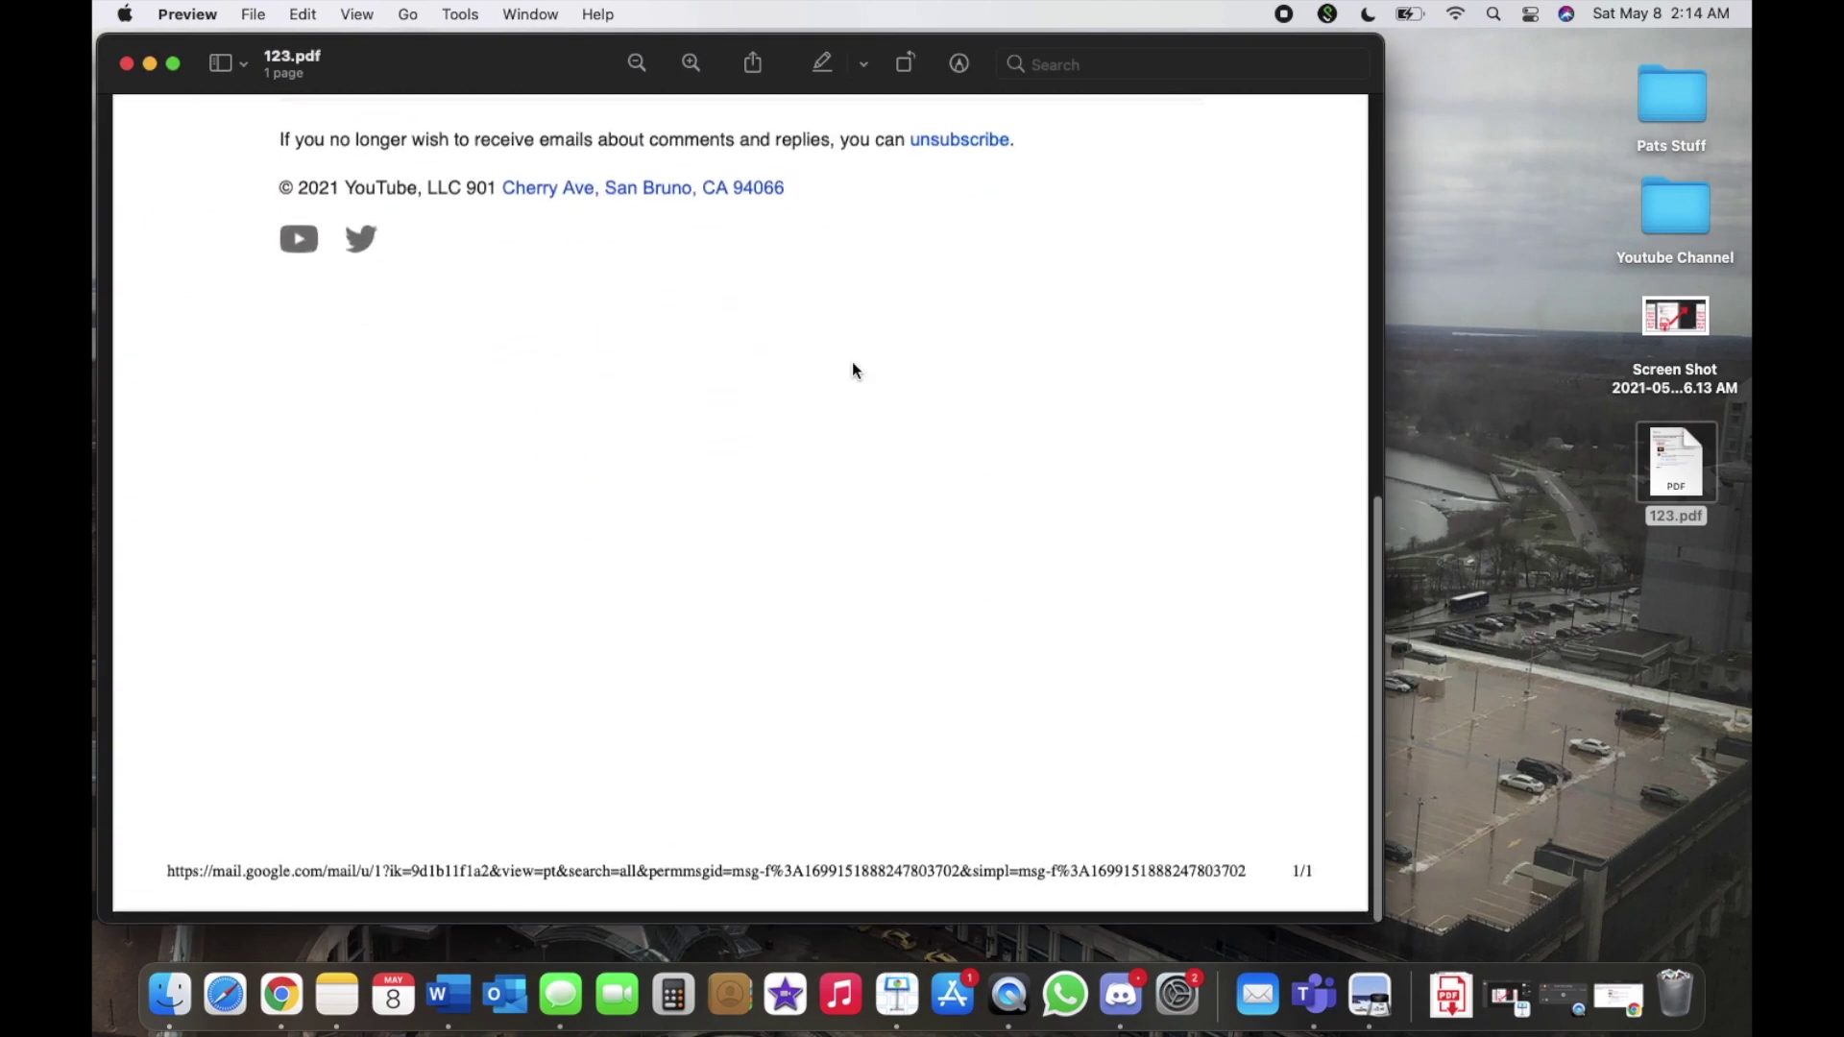
{"action": "scroll", "coordinate": [853, 370], "scroll_direction": "up", "scroll_amount": 10}
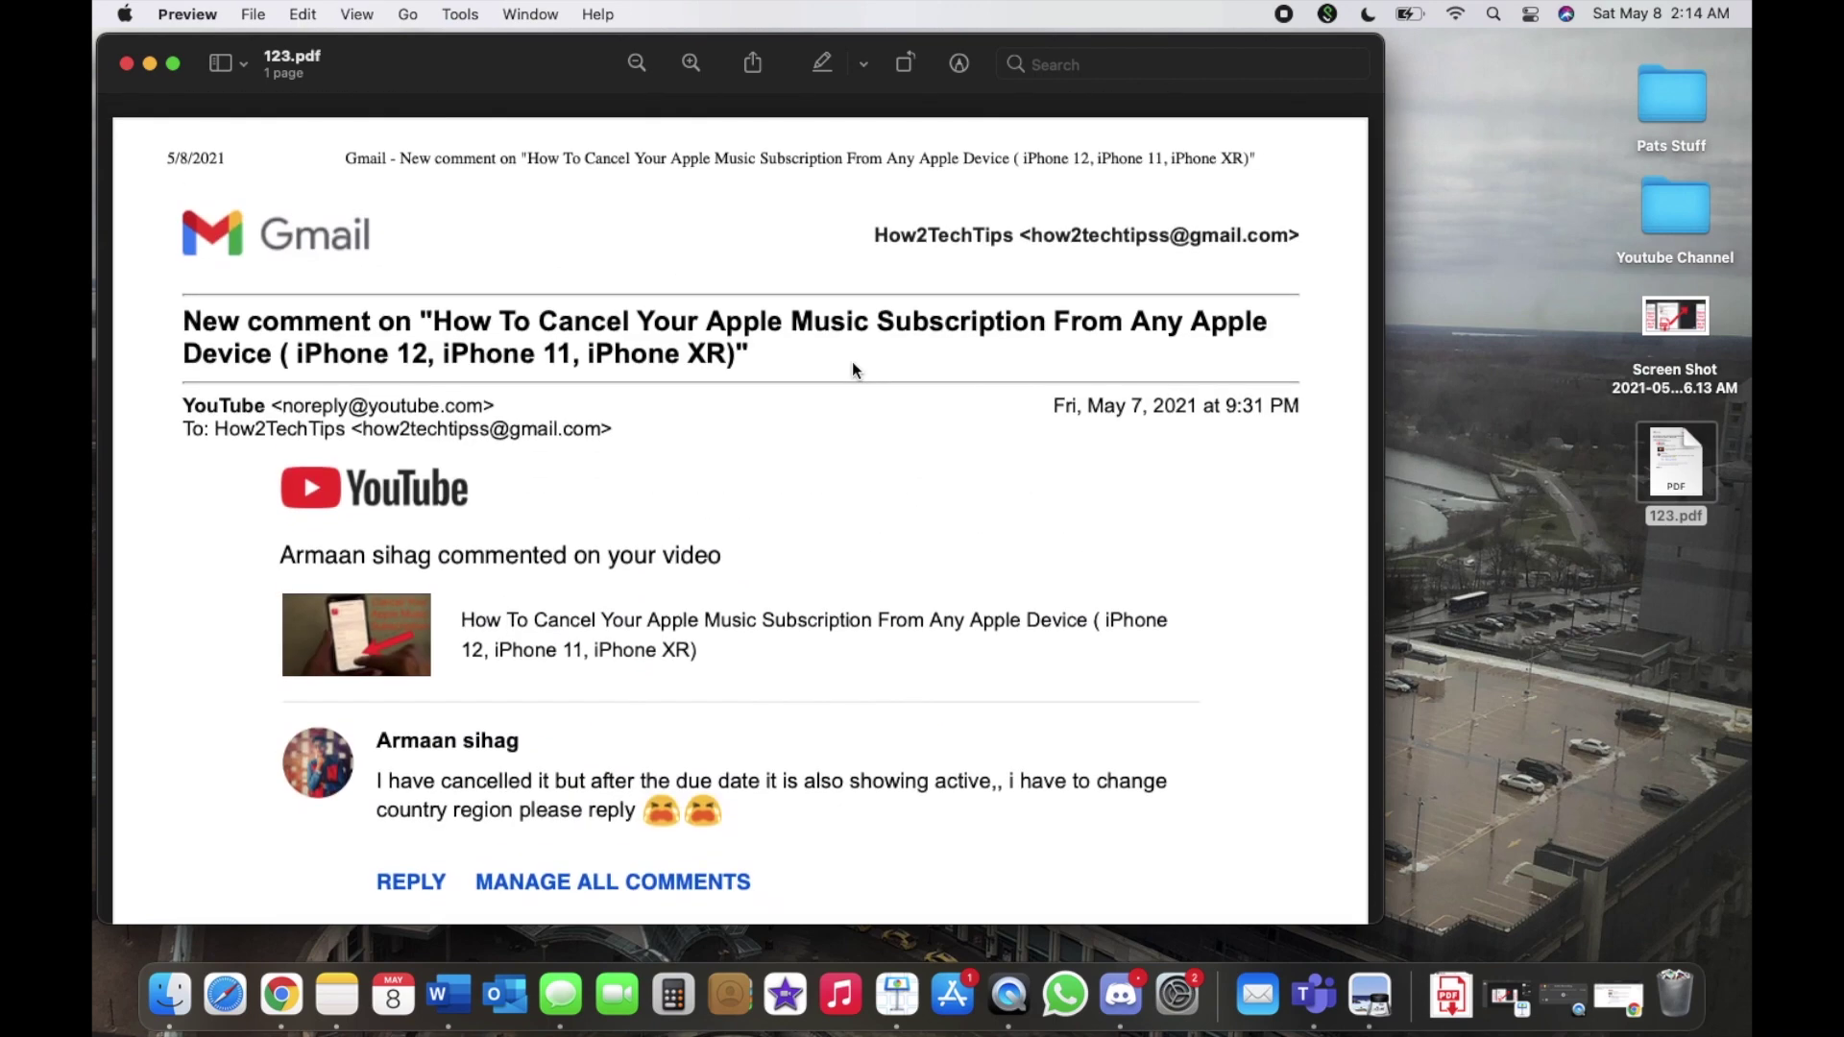